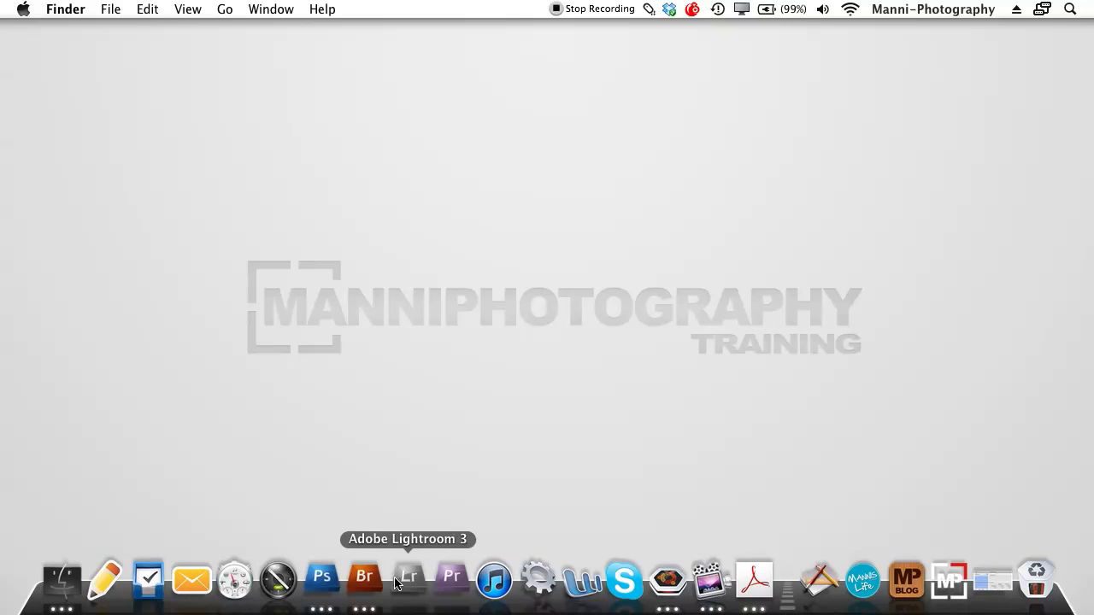
Bring Adobe Bridge forward and switch the Output workspace to Output to Web or PDF.
{"action": "left_click", "coordinate": [363, 579]}
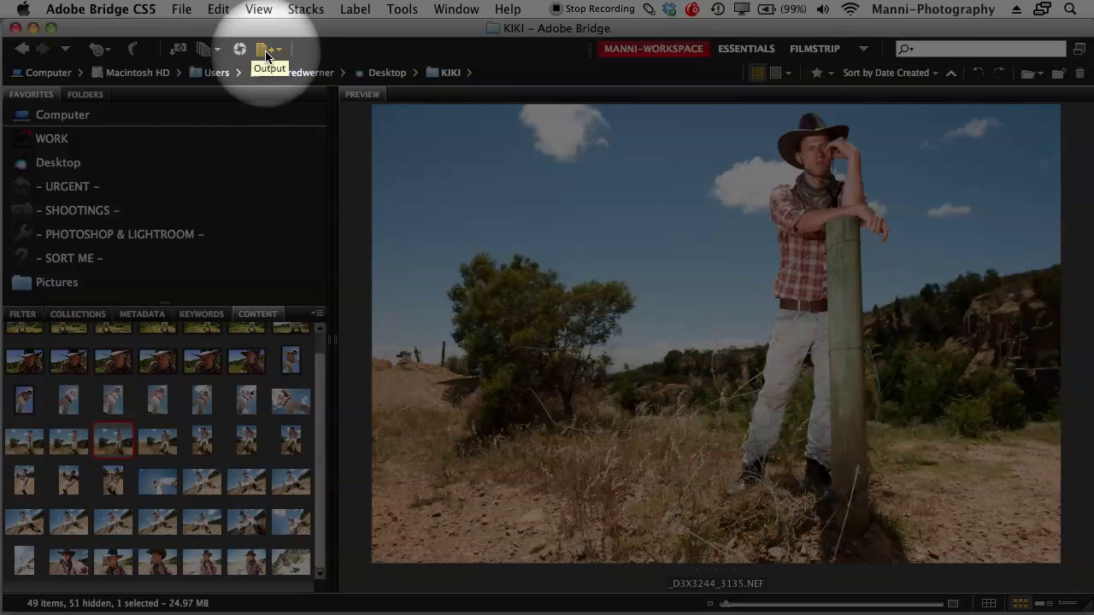
{"action": "left_click", "coordinate": [269, 52]}
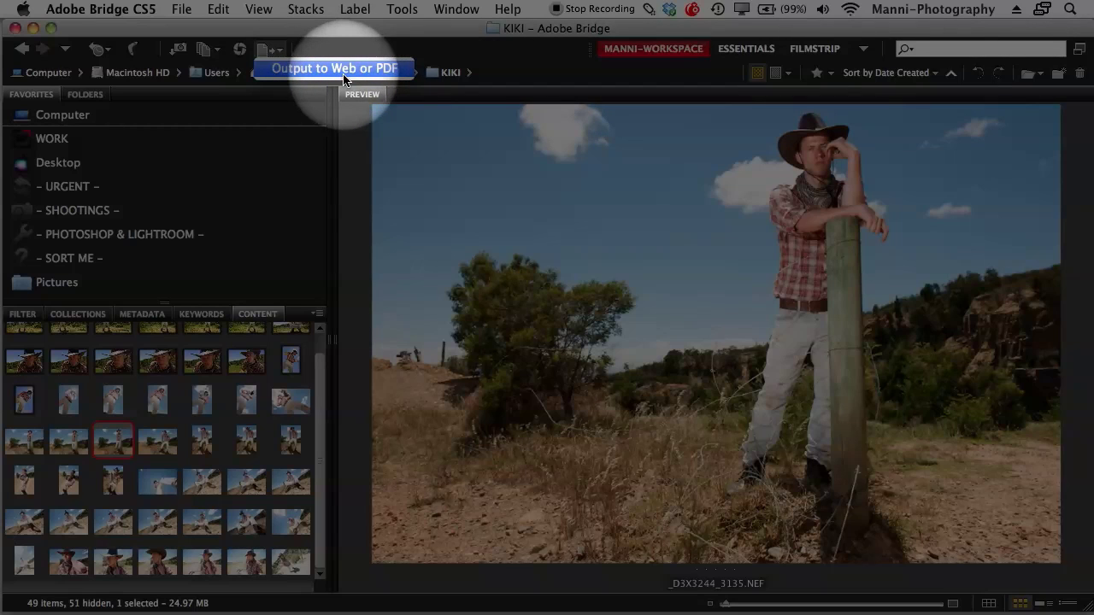
{"action": "left_click", "coordinate": [389, 71]}
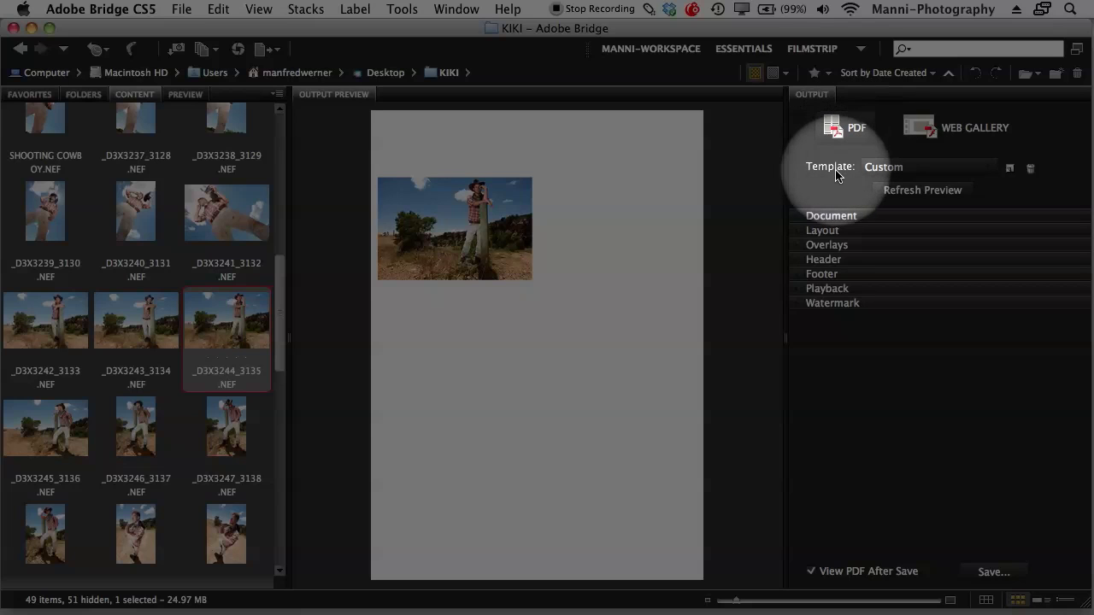
{"action": "left_click", "coordinate": [885, 169]}
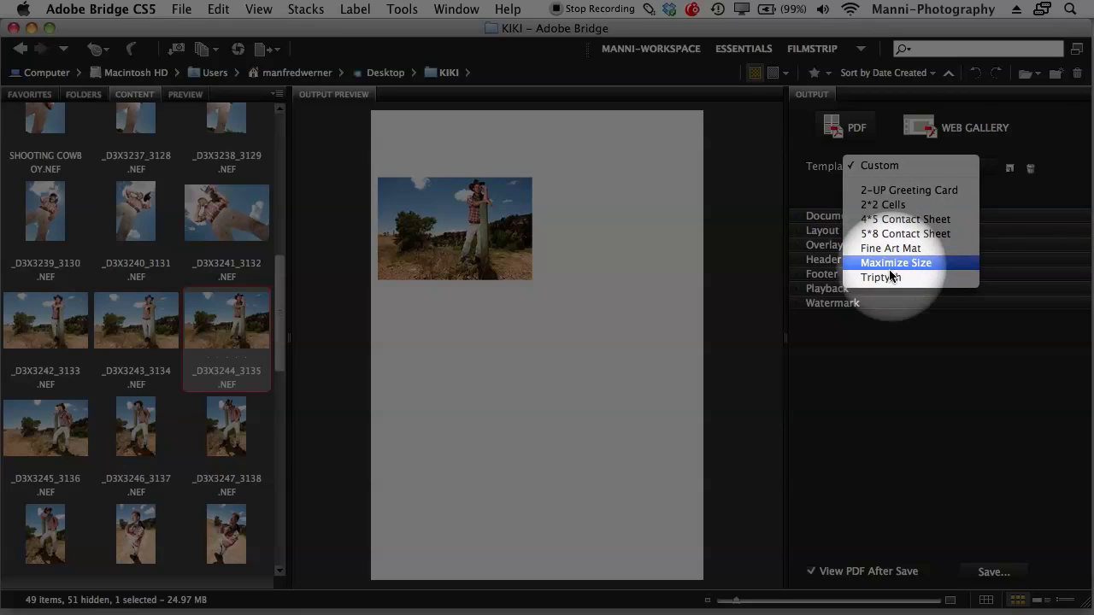
Apply the 2*2 Cells template, refresh the preview, and add photo _D3X3245_3136 to the selection.
{"action": "left_click", "coordinate": [884, 206]}
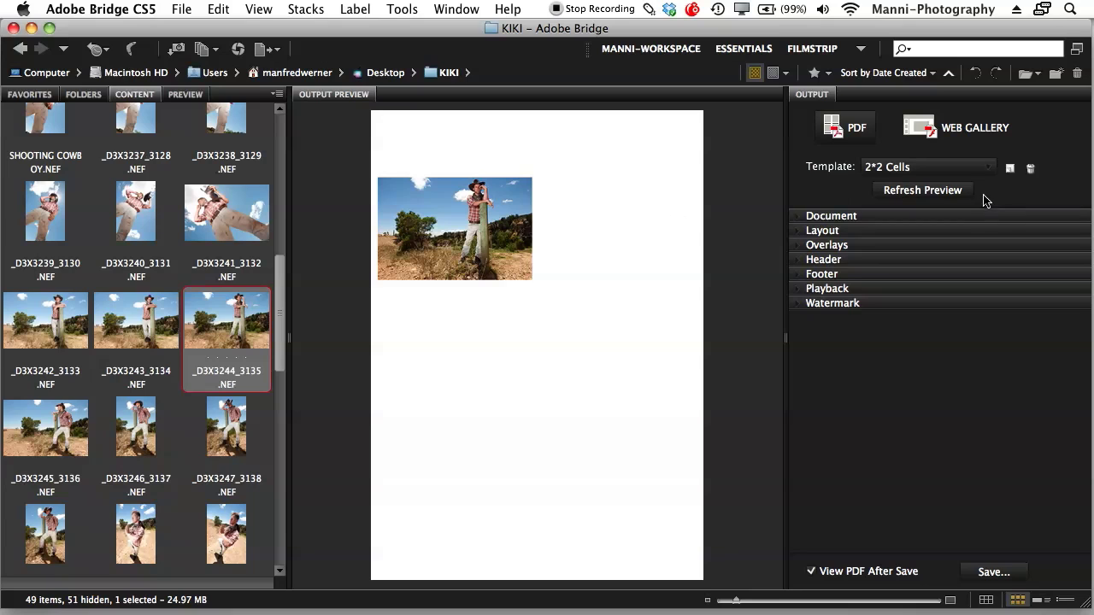
{"action": "left_click", "coordinate": [1009, 170]}
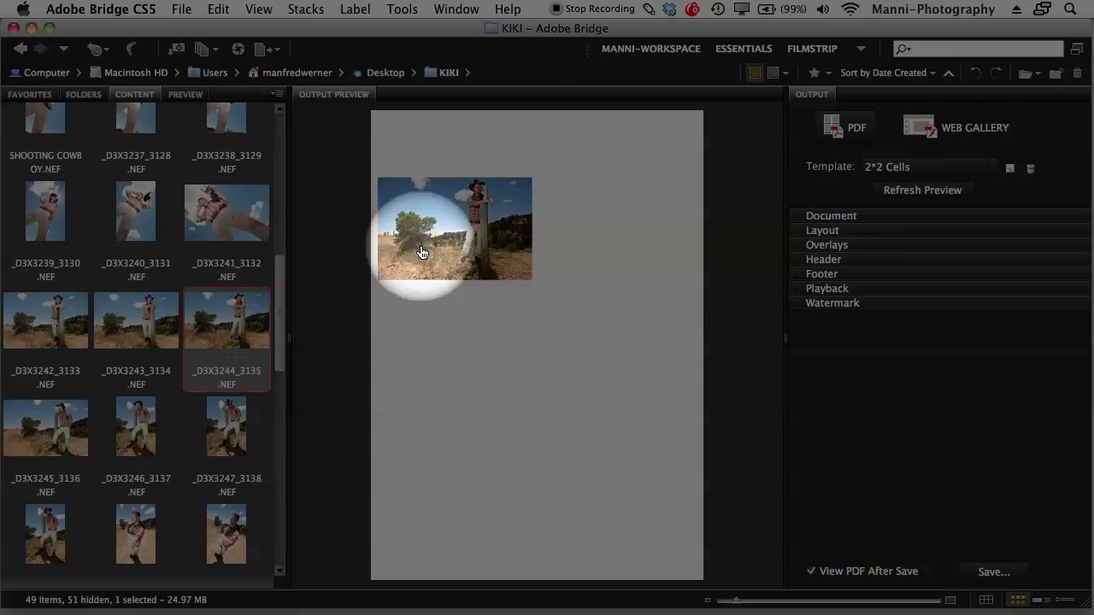
{"action": "left_click", "coordinate": [907, 193]}
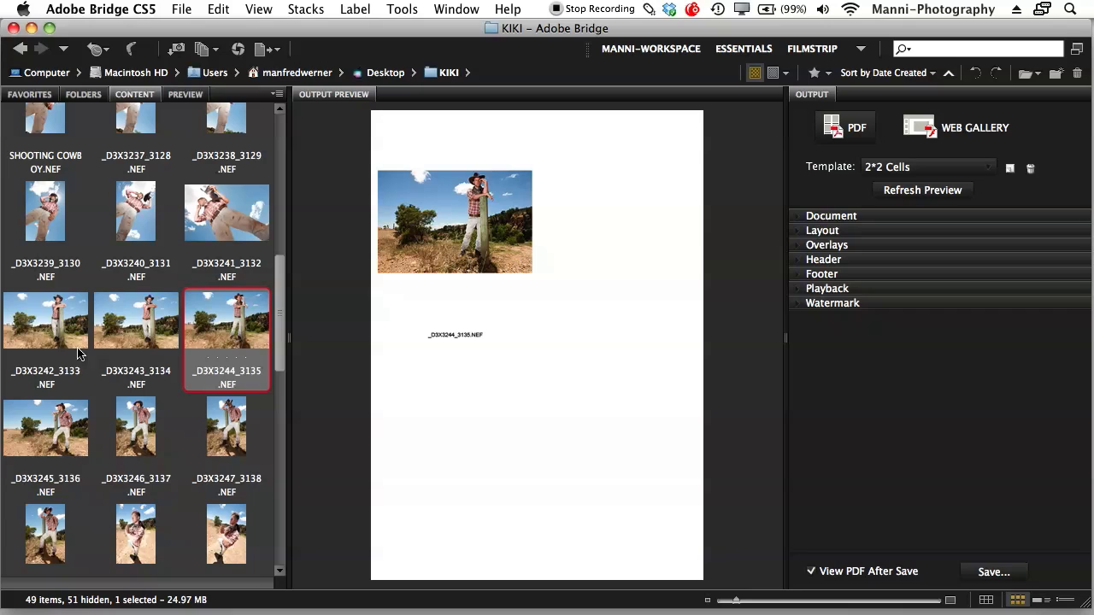
{"action": "left_click", "coordinate": [58, 437], "text": "super"}
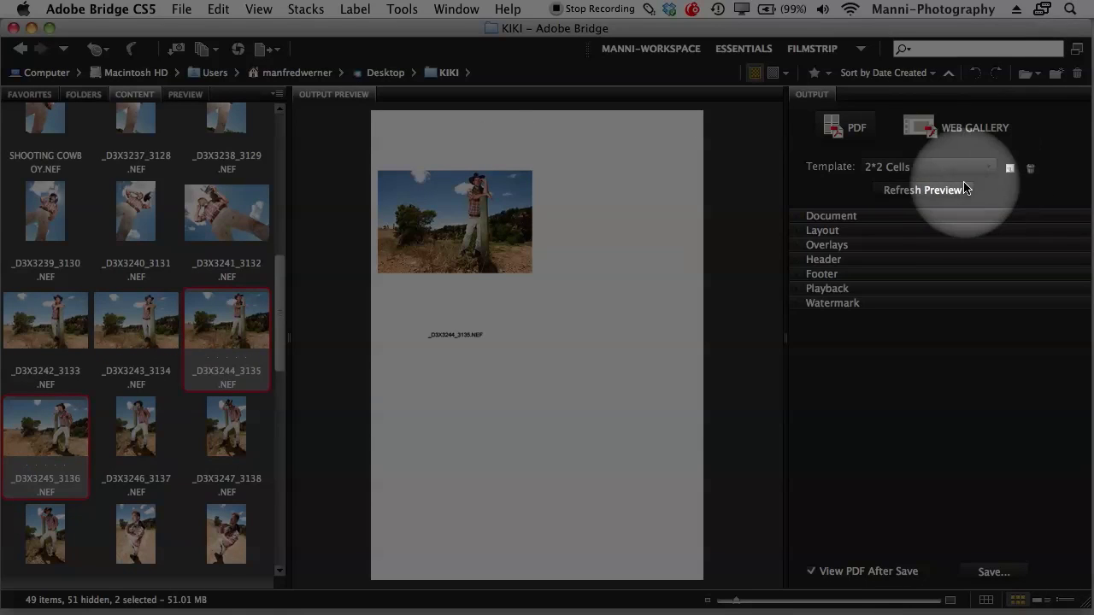
Refresh the preview to show both captioned photos and expand the Document settings.
{"action": "left_click", "coordinate": [963, 189]}
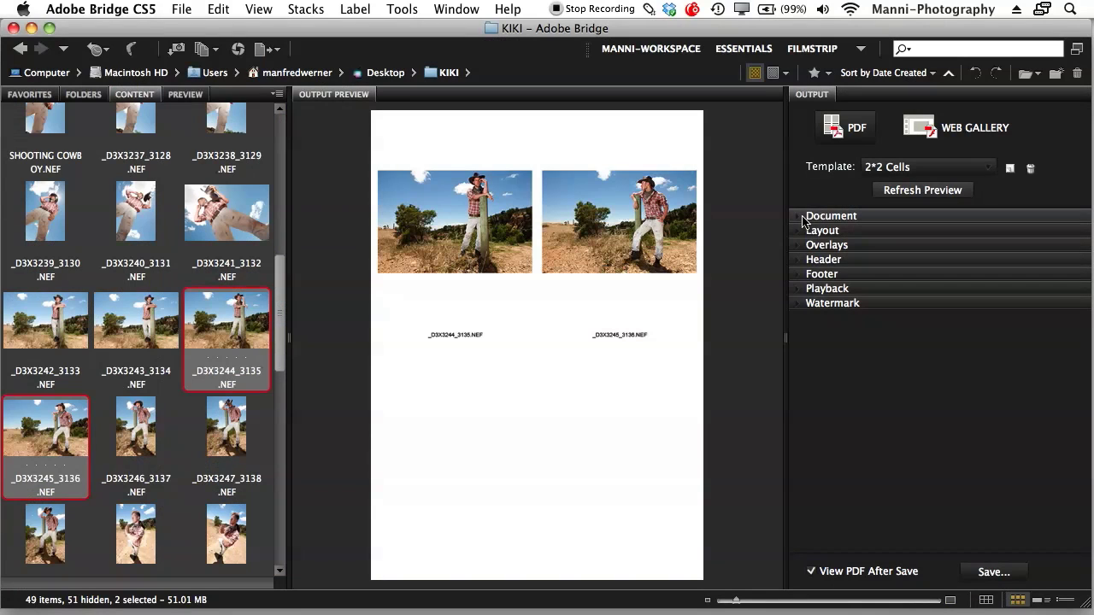
{"action": "left_click", "coordinate": [804, 217]}
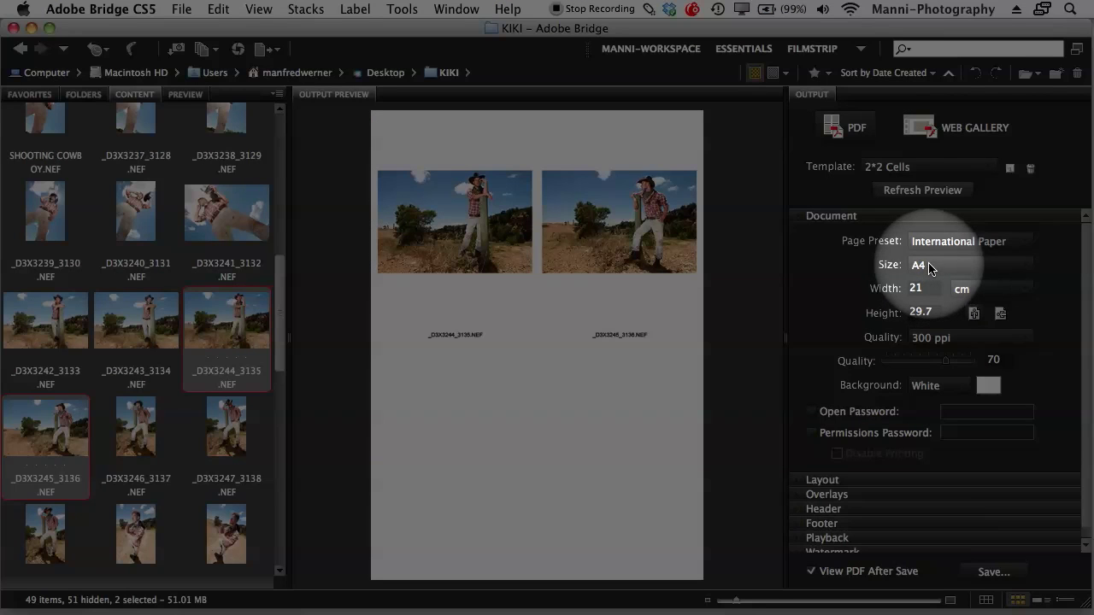
Keep the A4 page size, set resolution to 72 ppi and image quality to 90.
{"action": "left_click", "coordinate": [928, 266]}
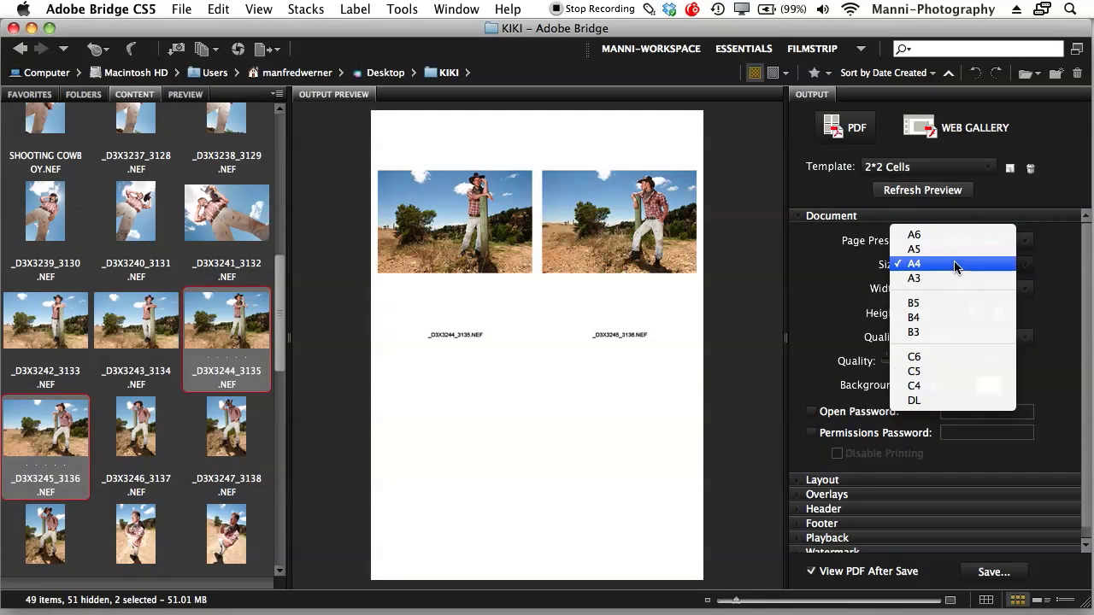
{"action": "left_click", "coordinate": [953, 264]}
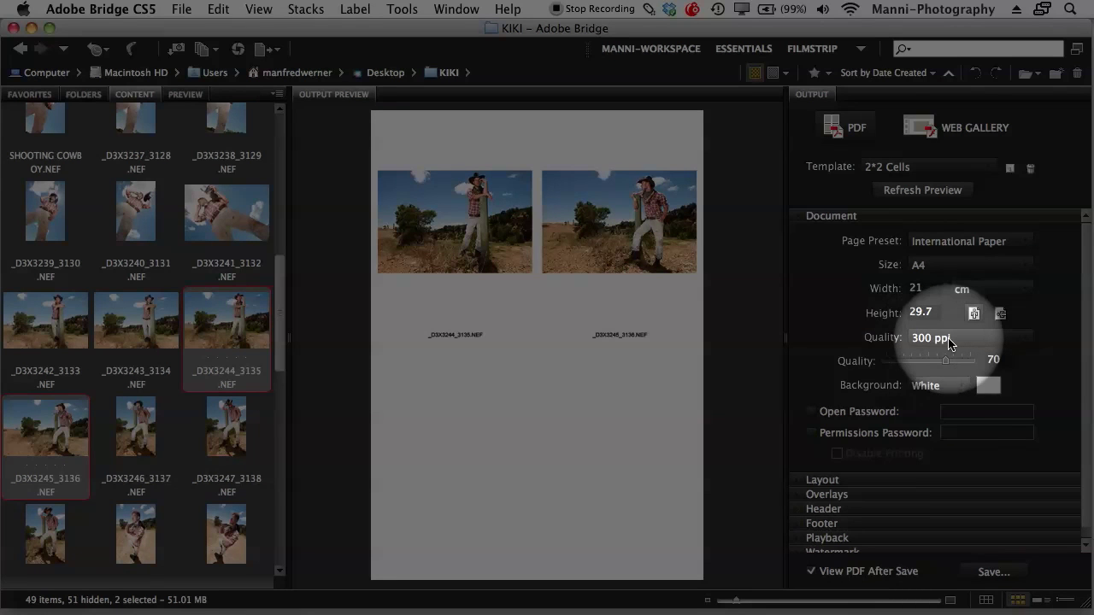
{"action": "left_click", "coordinate": [950, 337]}
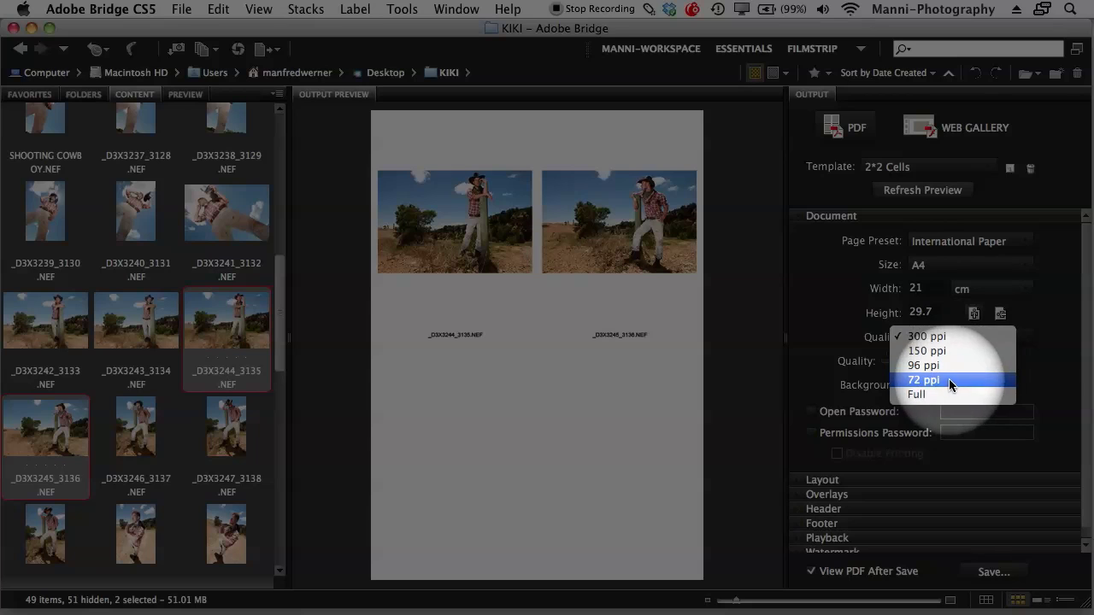
{"action": "left_click", "coordinate": [949, 379]}
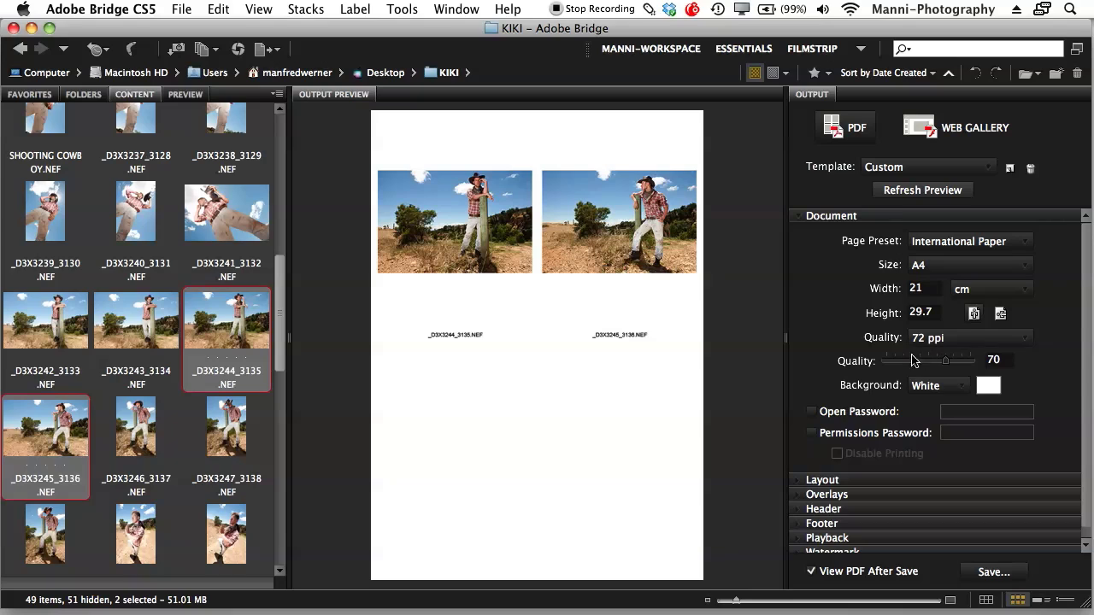
{"action": "left_click_drag", "start_coordinate": [946, 363], "coordinate": [955, 363]}
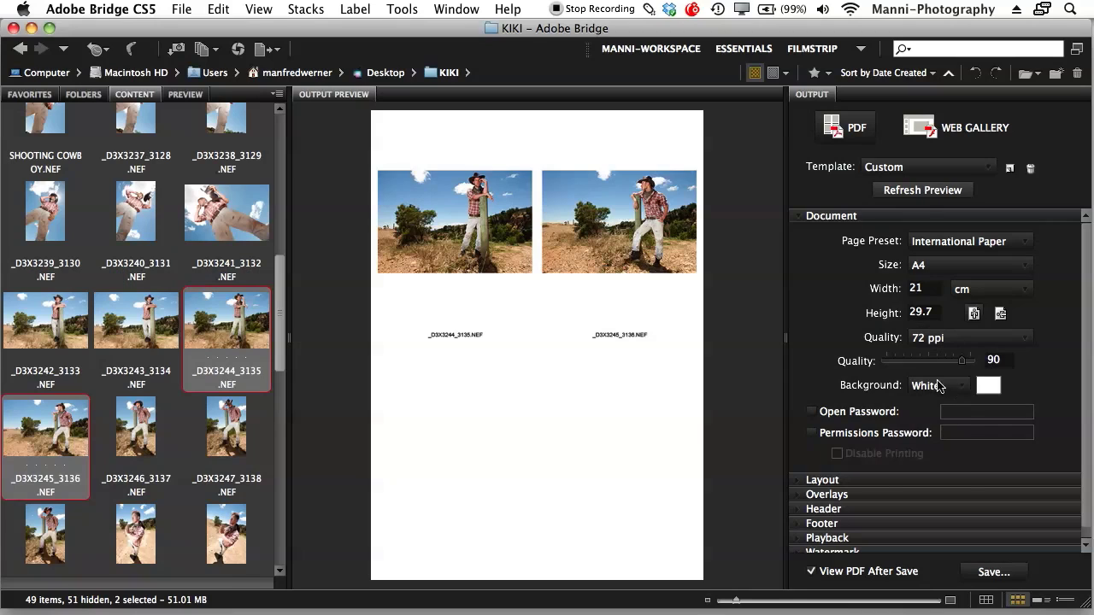
{"action": "left_click", "coordinate": [954, 385]}
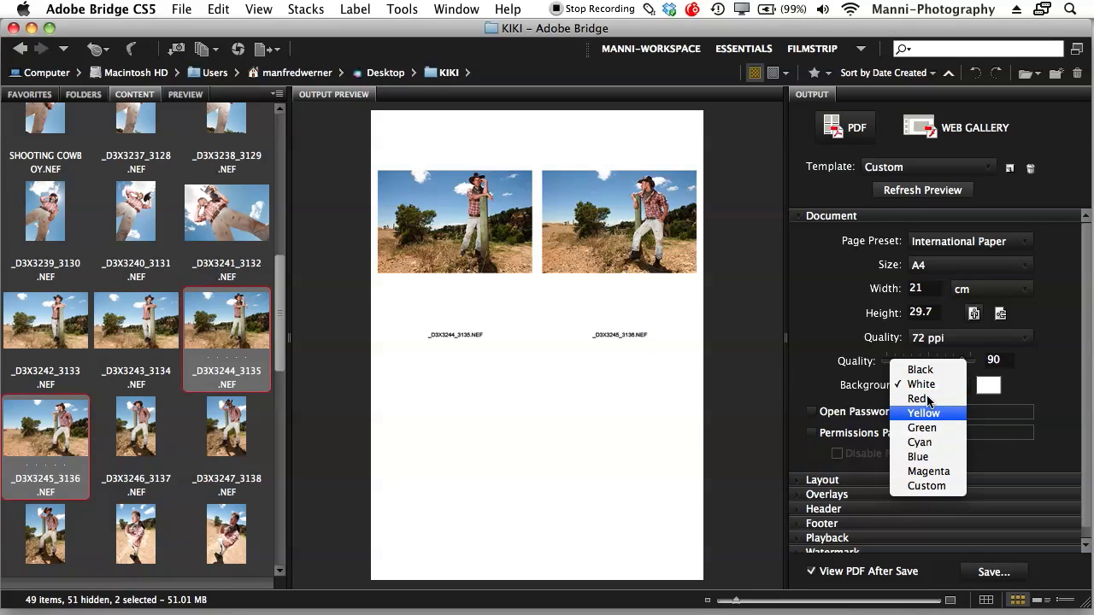
{"action": "left_click", "coordinate": [936, 399]}
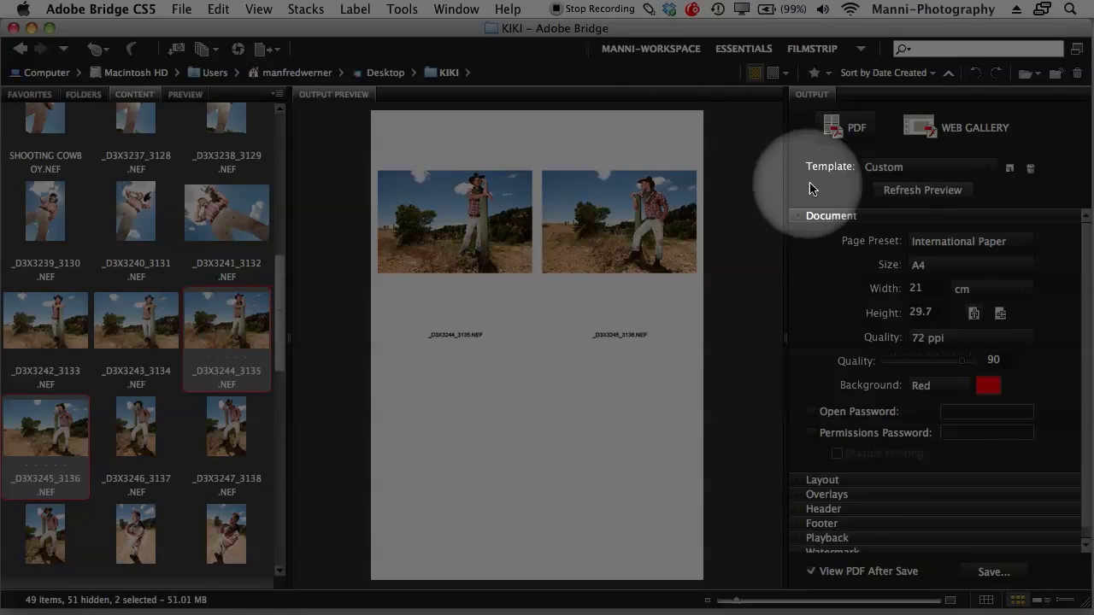
{"action": "left_click", "coordinate": [913, 191]}
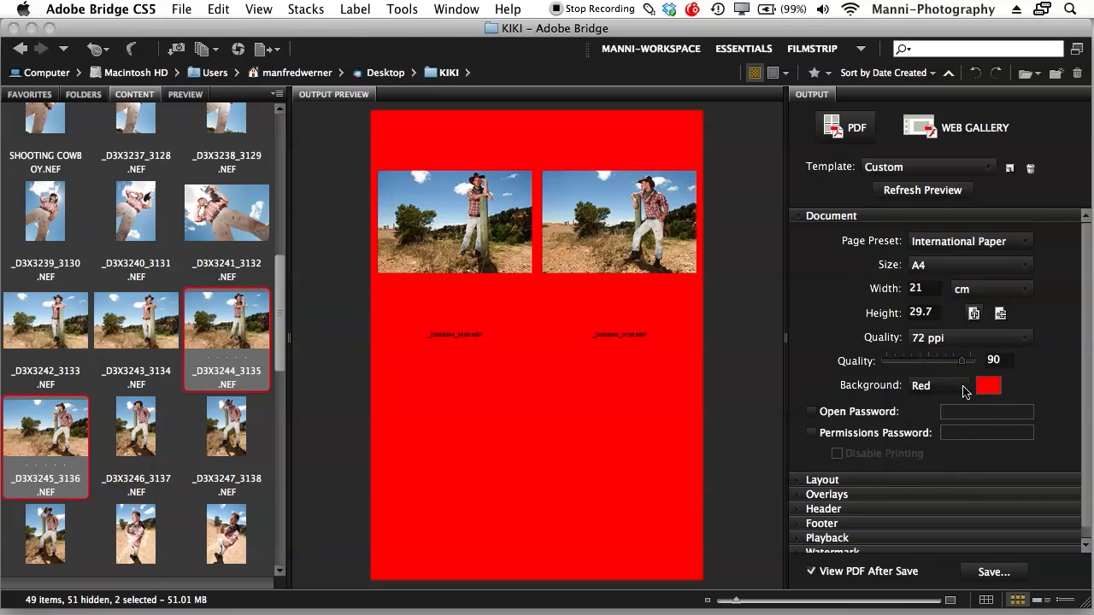
{"action": "left_click", "coordinate": [961, 385]}
{"action": "left_click", "coordinate": [920, 369]}
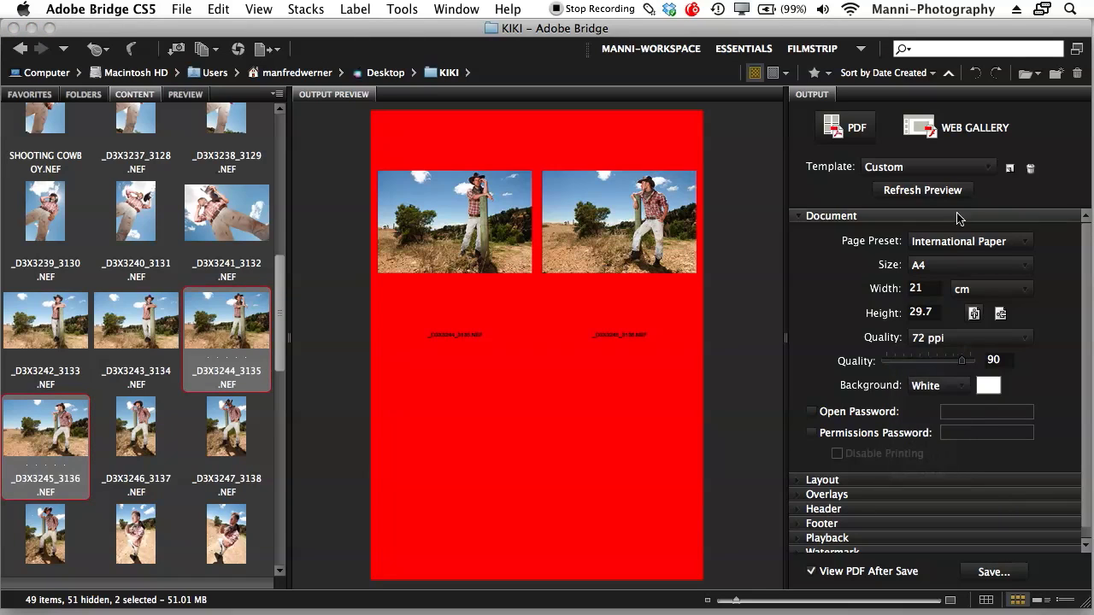
{"action": "left_click", "coordinate": [922, 189]}
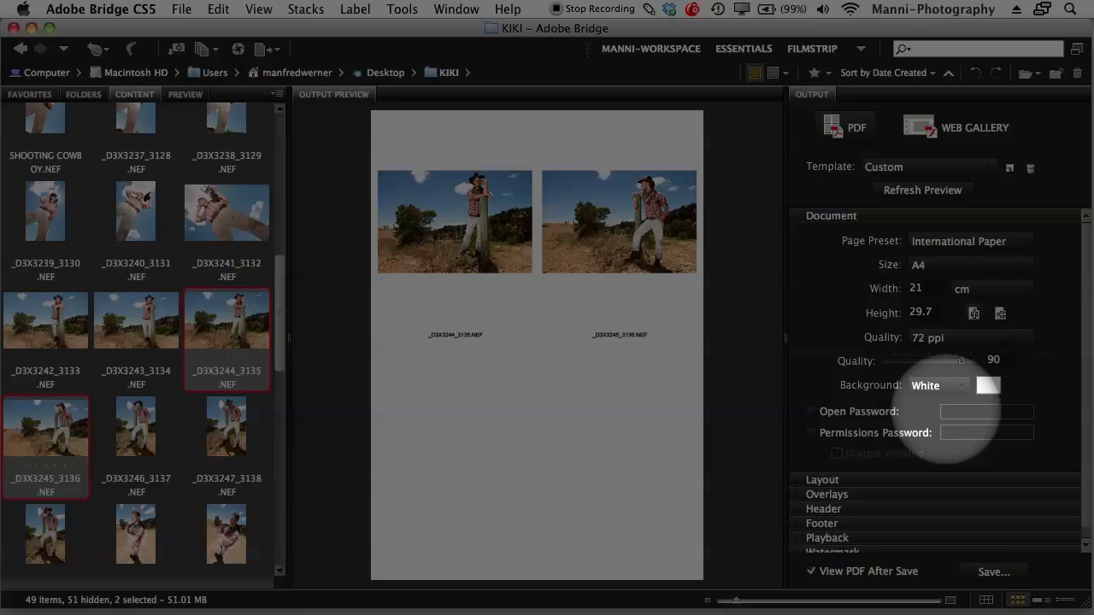
{"action": "left_click", "coordinate": [811, 411]}
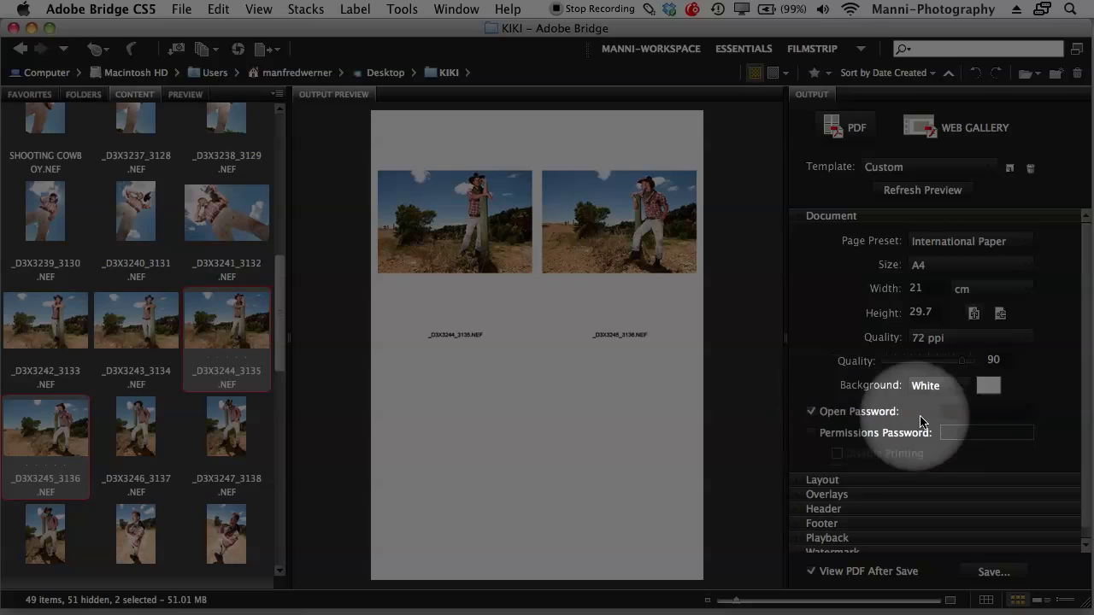
{"action": "left_click", "coordinate": [964, 411]}
{"action": "type", "text": "************"}
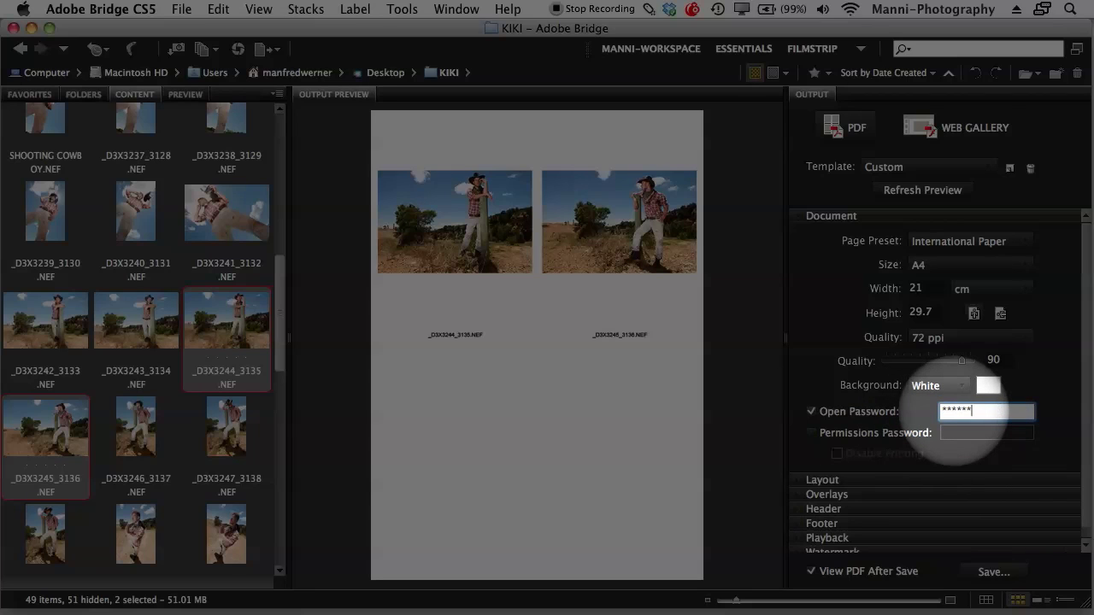
{"action": "left_click", "coordinate": [811, 411]}
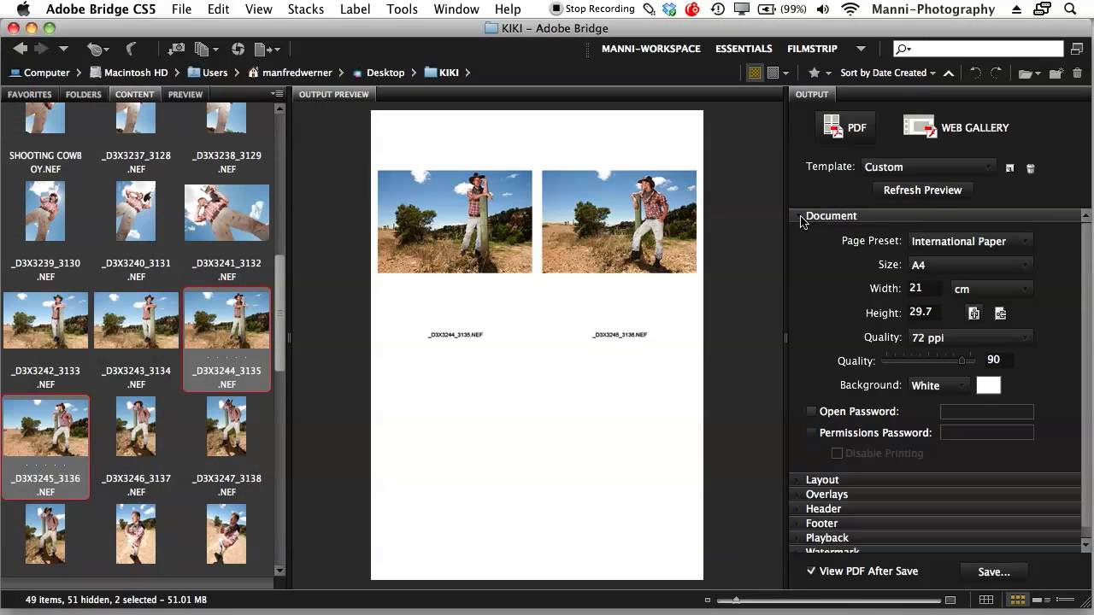
Expand Layout and preview the Down First (By Column) image placement.
{"action": "left_click", "coordinate": [803, 219]}
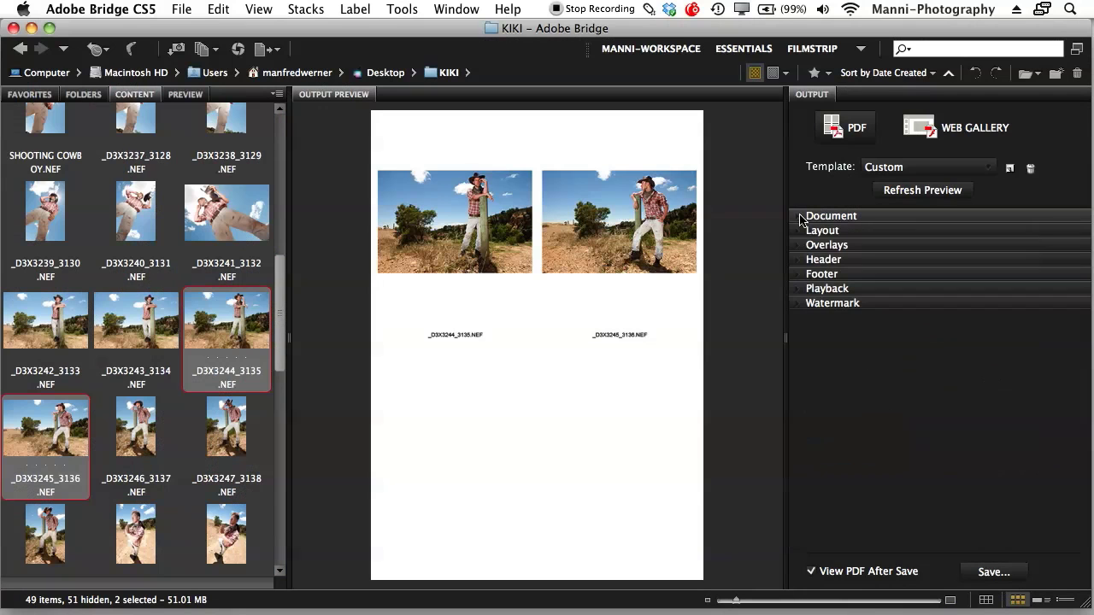
{"action": "left_click", "coordinate": [808, 231]}
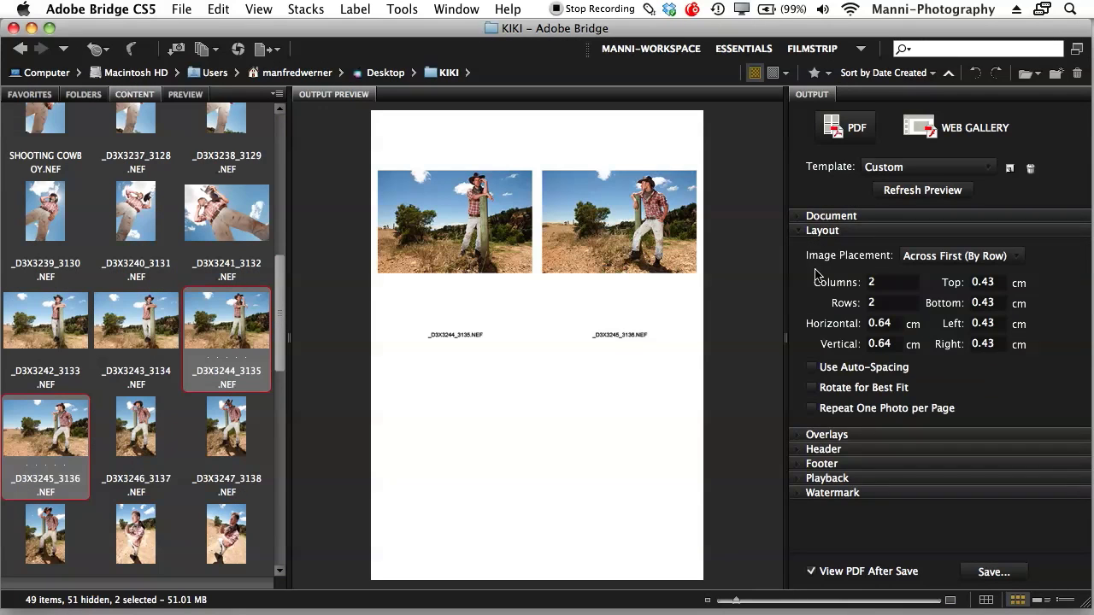
{"action": "left_click", "coordinate": [930, 255]}
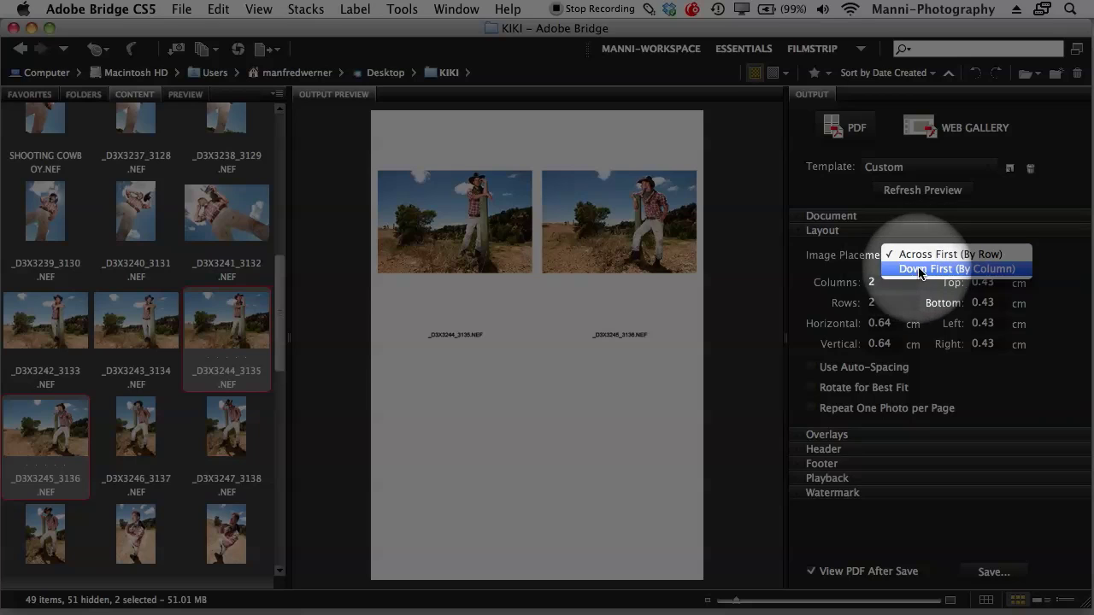
{"action": "left_click", "coordinate": [920, 270]}
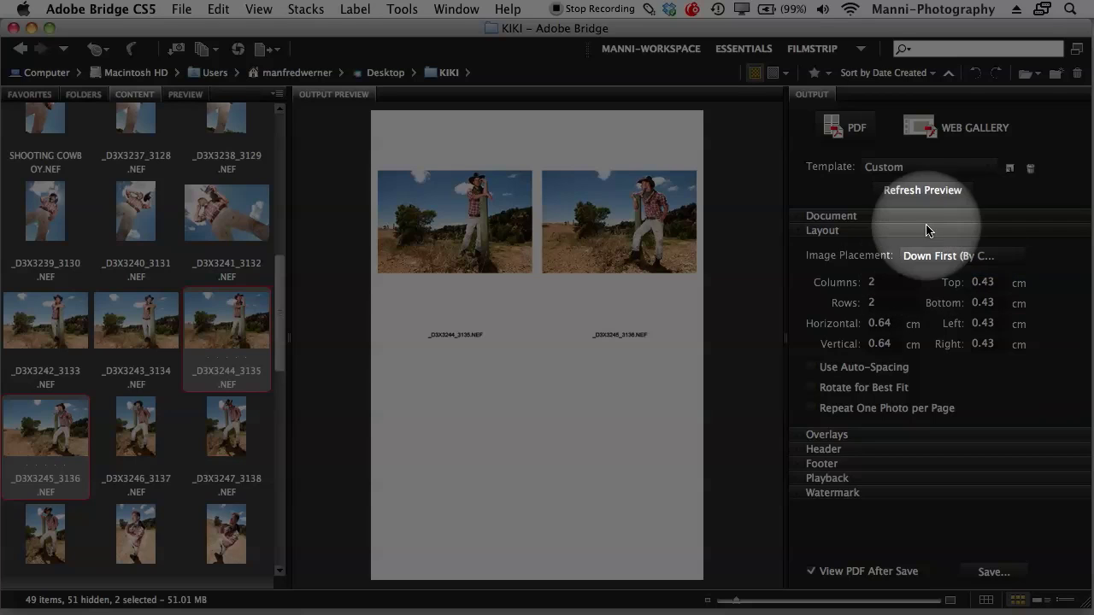
{"action": "left_click", "coordinate": [922, 190]}
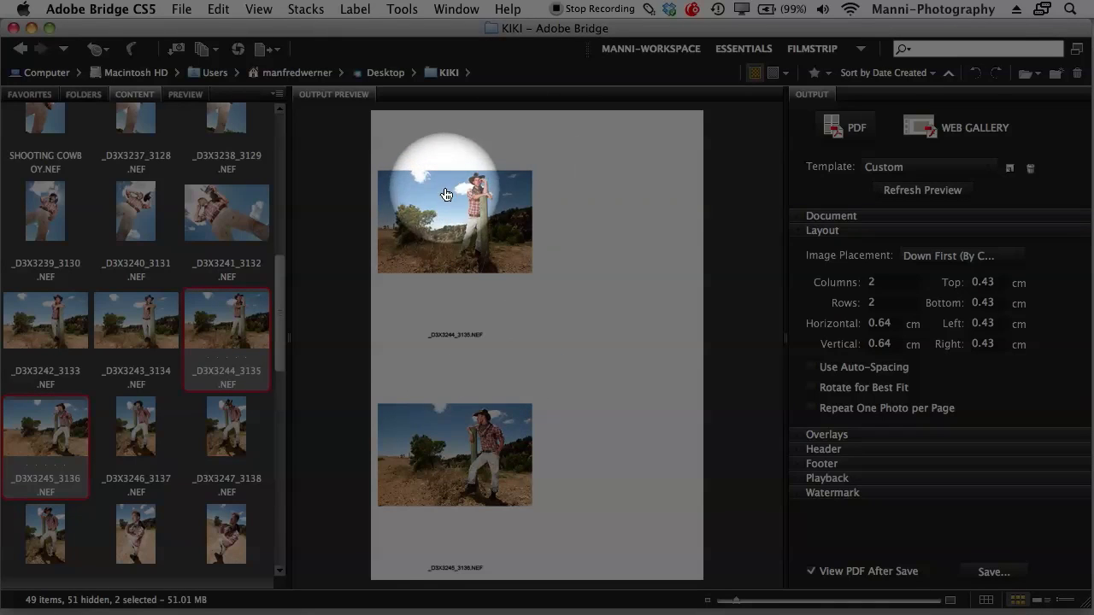
Switch placement to Across First (By Row), refresh, and enable Use Auto-Spacing.
{"action": "left_click", "coordinate": [973, 263]}
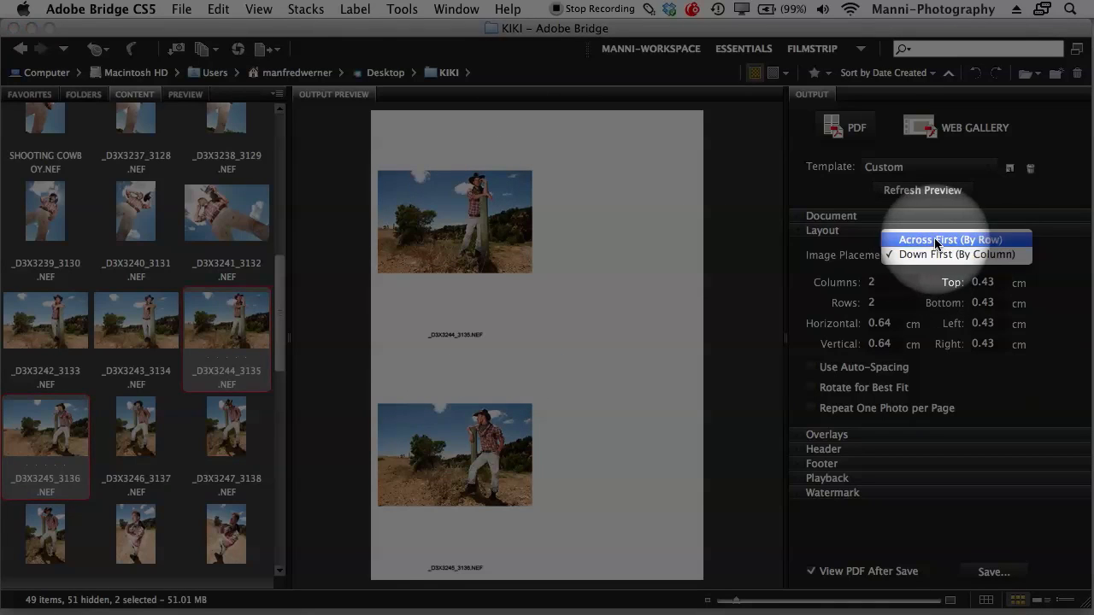
{"action": "left_click", "coordinate": [962, 235]}
{"action": "left_click", "coordinate": [932, 192]}
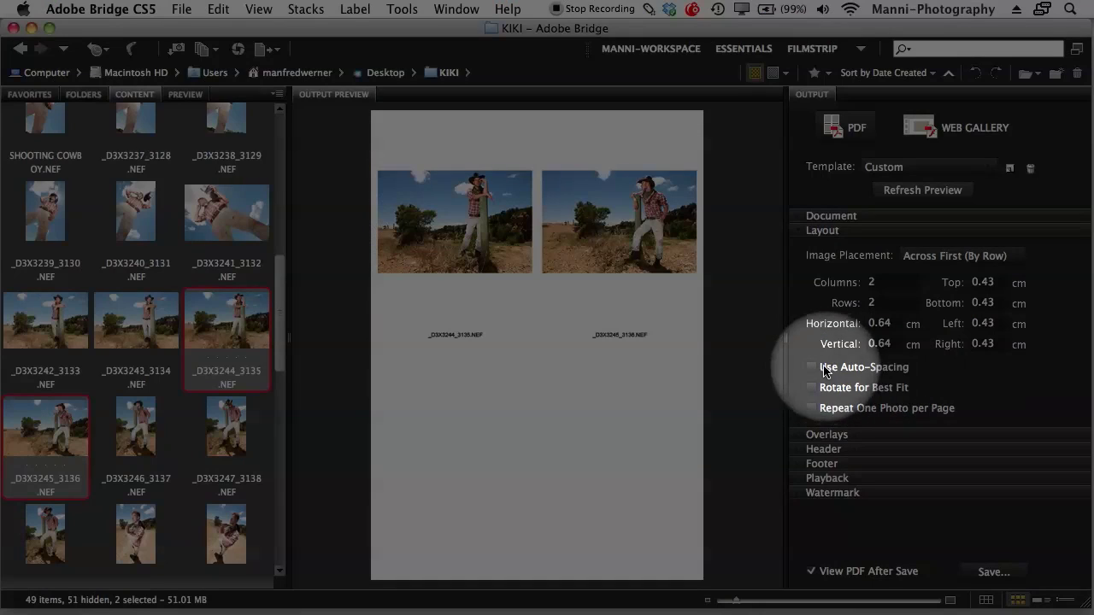
{"action": "left_click", "coordinate": [820, 369]}
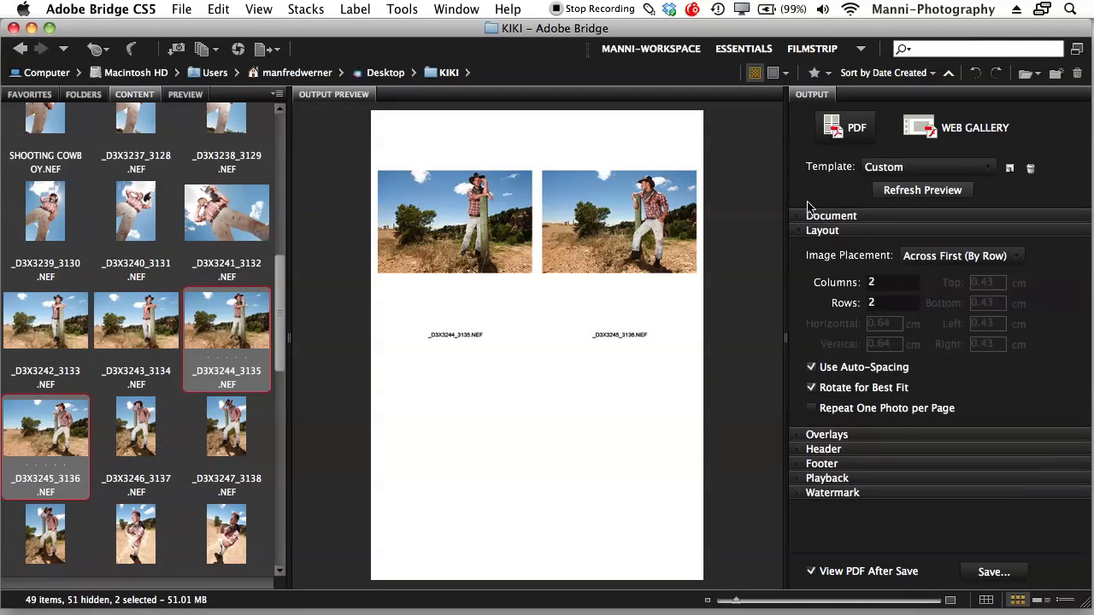
{"action": "left_click", "coordinate": [804, 231]}
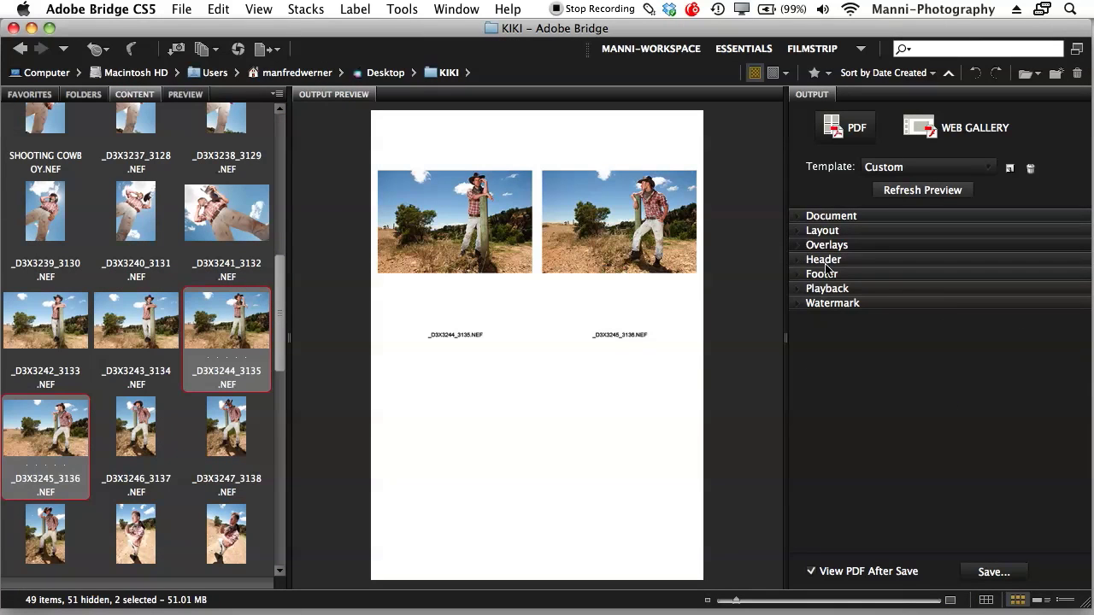
Uncheck Filename in Overlays and refresh the preview without captions.
{"action": "left_click", "coordinate": [808, 245]}
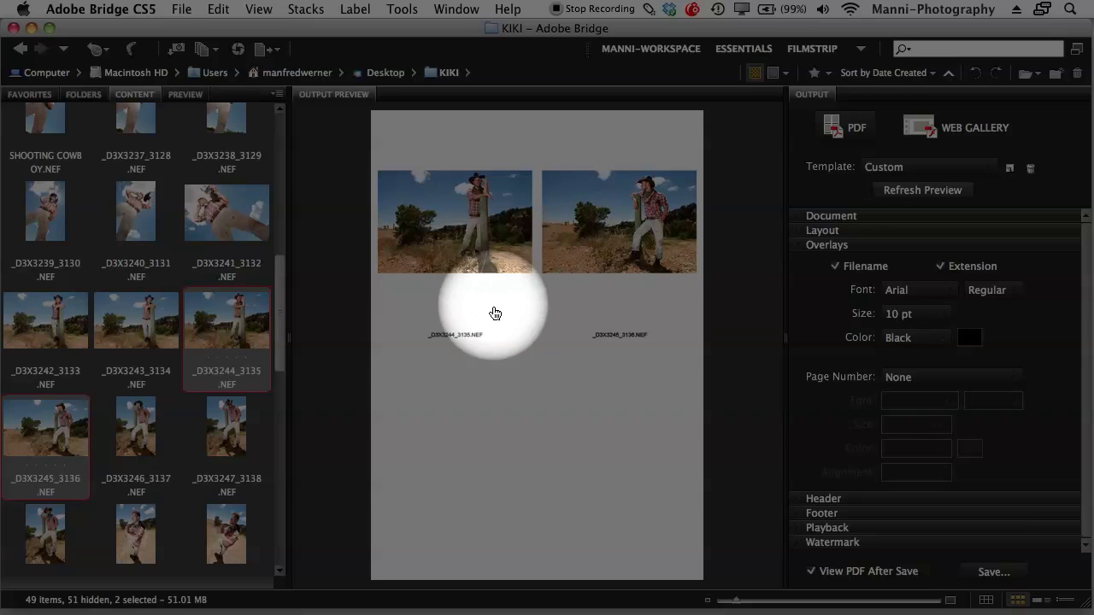
{"action": "left_click", "coordinate": [835, 267]}
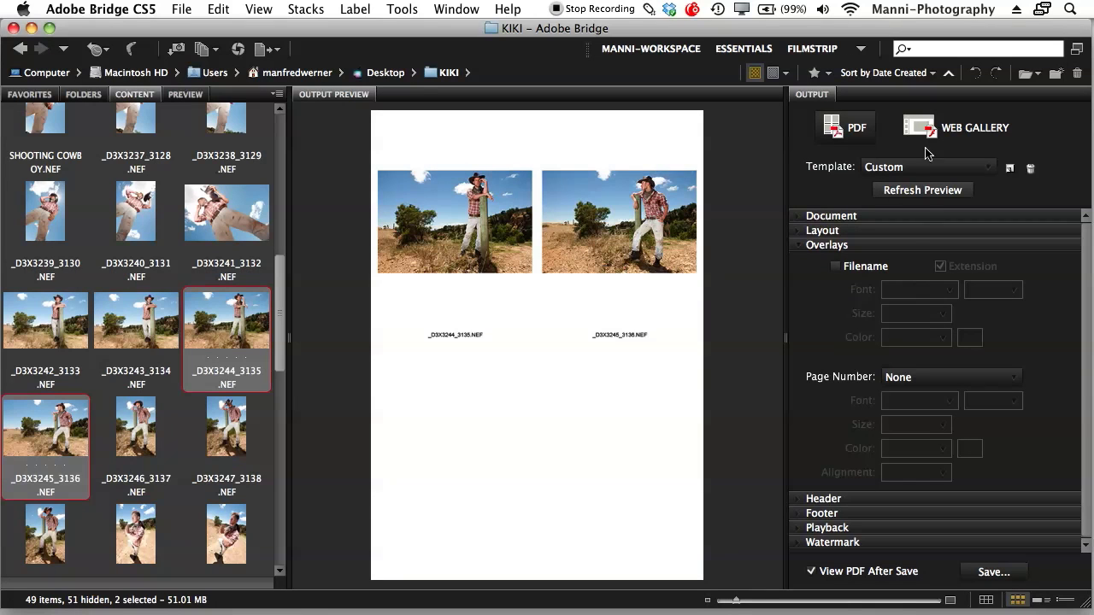
{"action": "left_click", "coordinate": [906, 193]}
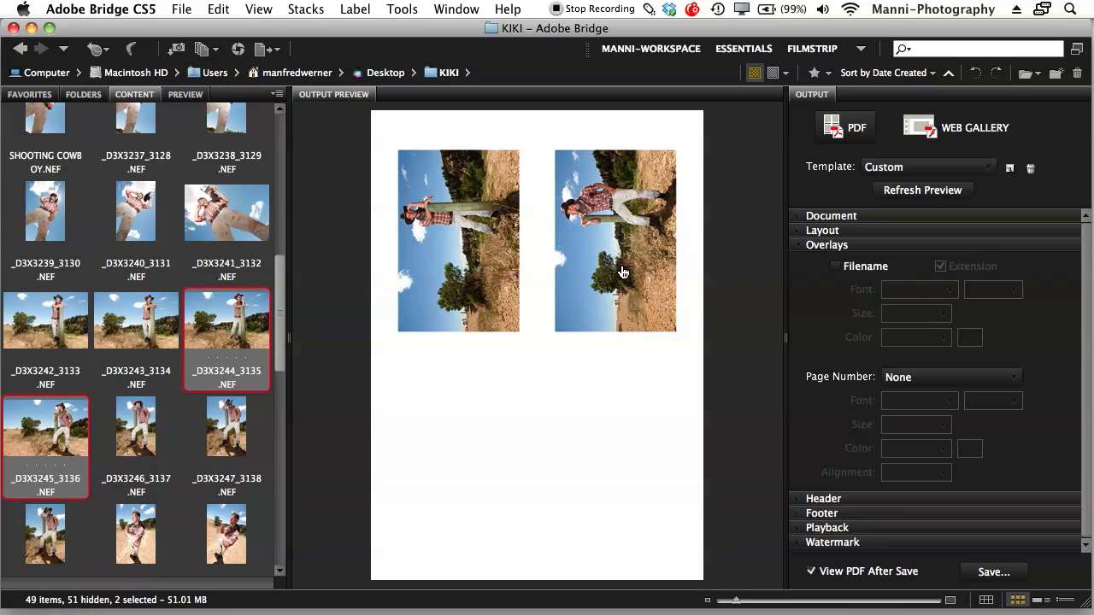
Turn off Rotate for Best Fit, refresh, and keep Page Number at None.
{"action": "left_click", "coordinate": [803, 233]}
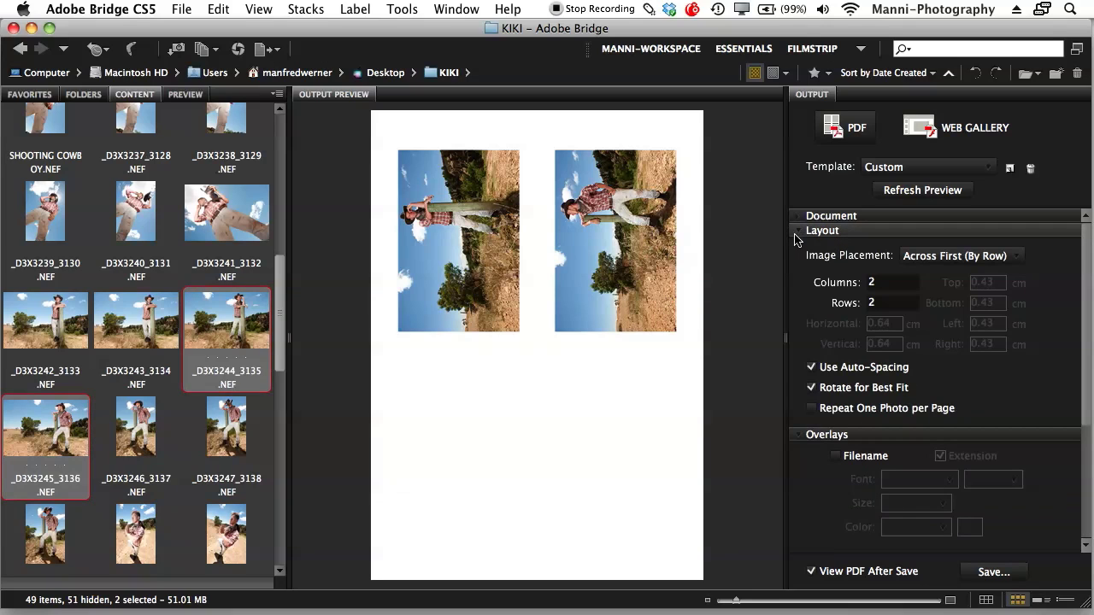
{"action": "left_click", "coordinate": [812, 388]}
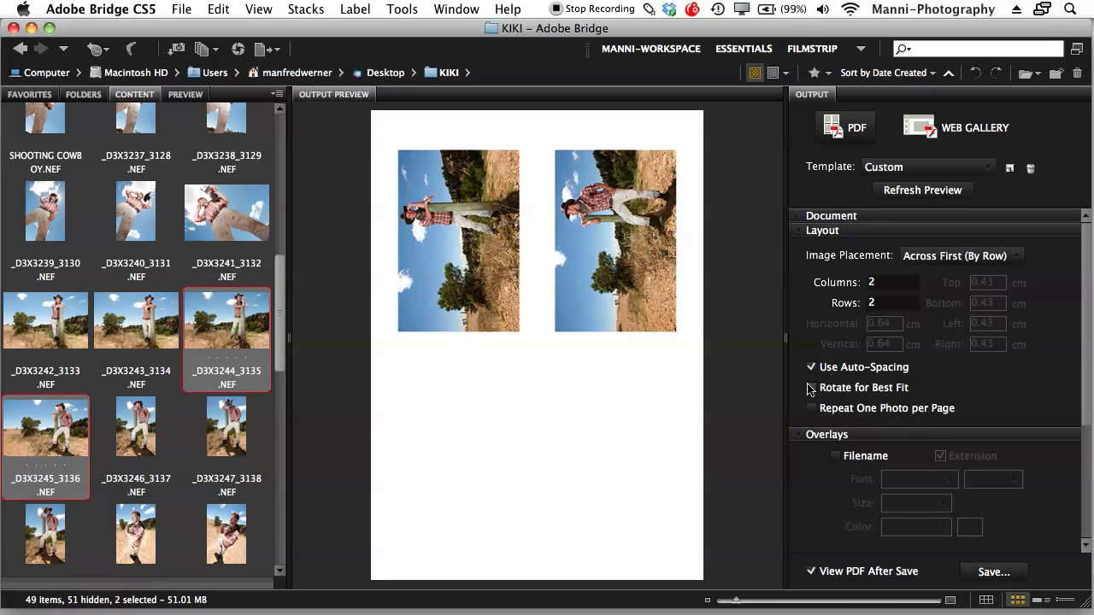
{"action": "left_click", "coordinate": [817, 230]}
{"action": "left_click", "coordinate": [913, 193]}
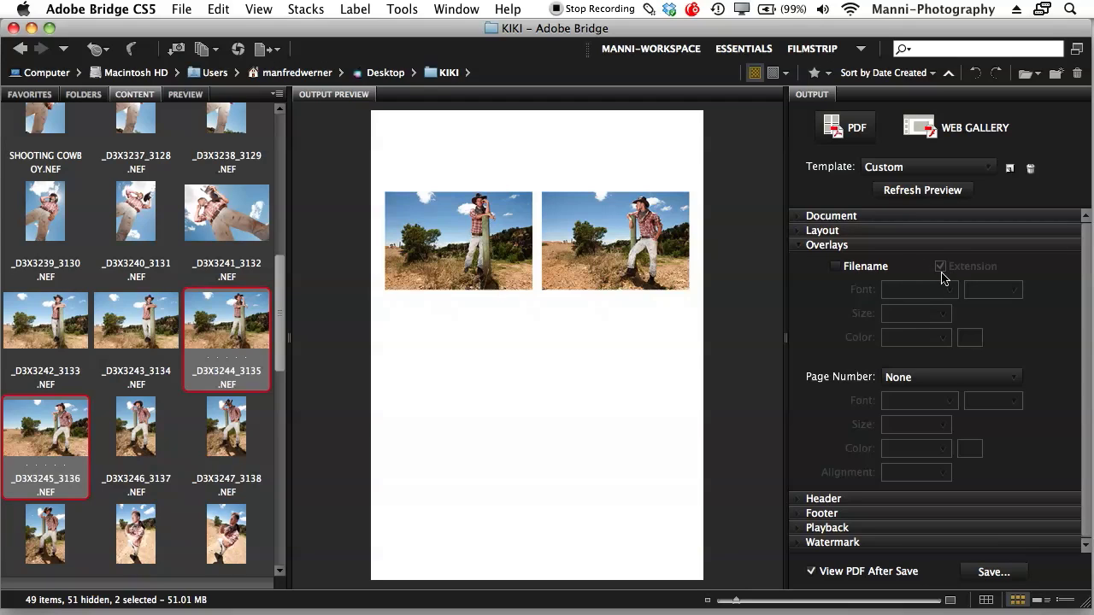
{"action": "left_click", "coordinate": [931, 383]}
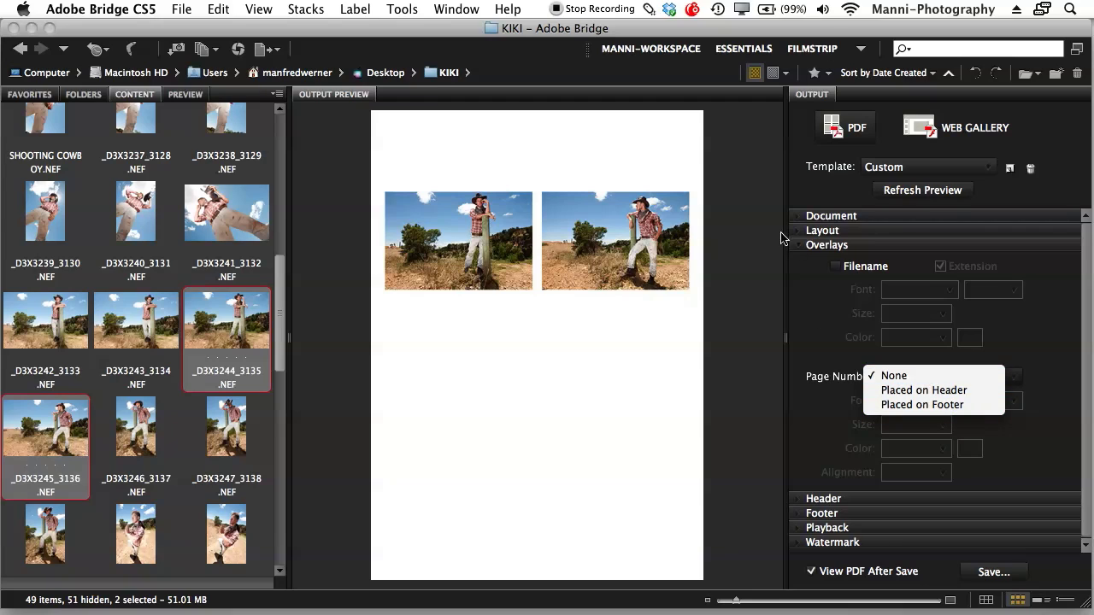
{"action": "left_click", "coordinate": [799, 250]}
{"action": "left_click", "coordinate": [808, 245]}
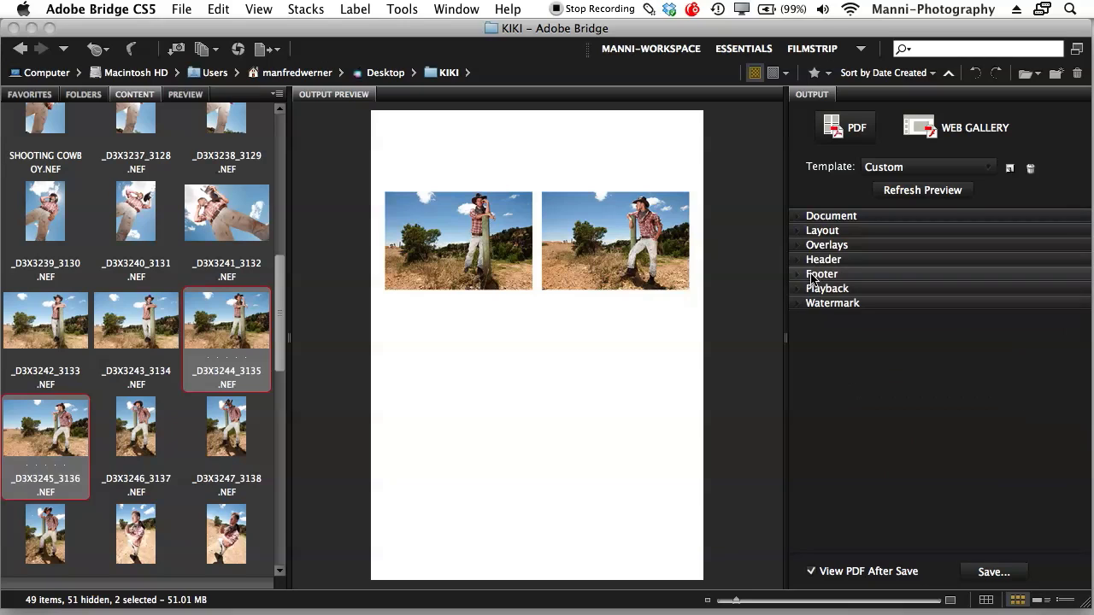
Add a centre-aligned header reading 'Cowboy shooting' and refresh the preview.
{"action": "left_click", "coordinate": [800, 260]}
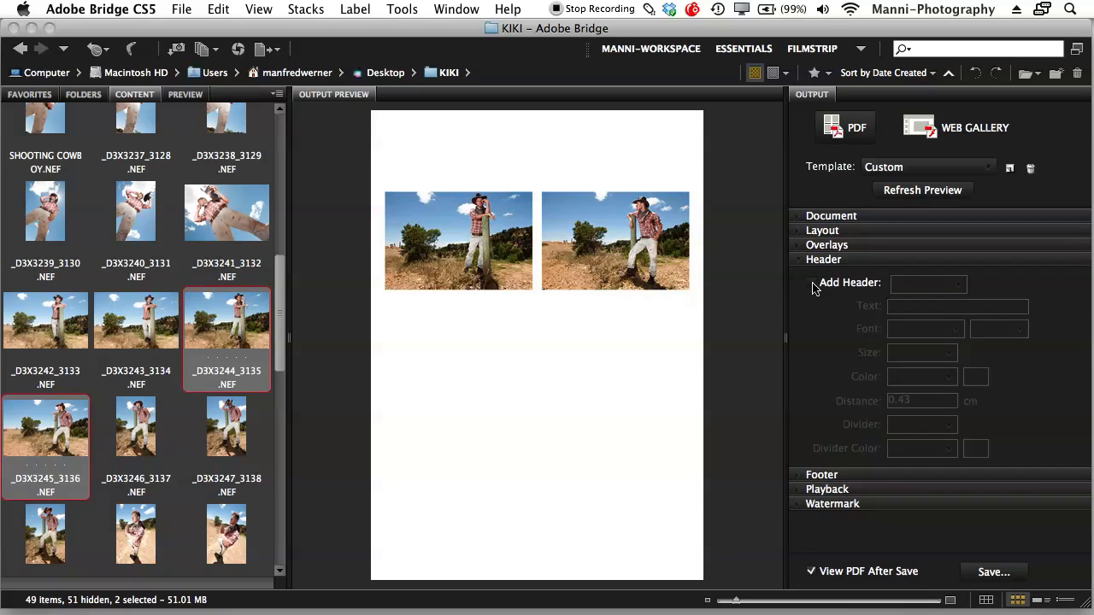
{"action": "left_click", "coordinate": [812, 283]}
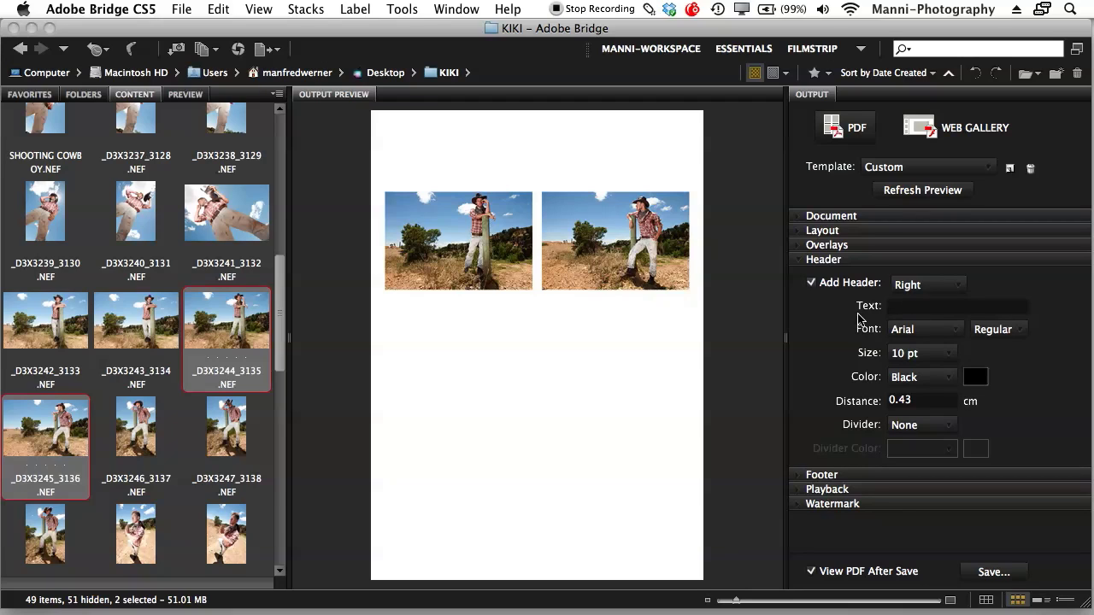
{"action": "left_click", "coordinate": [925, 288]}
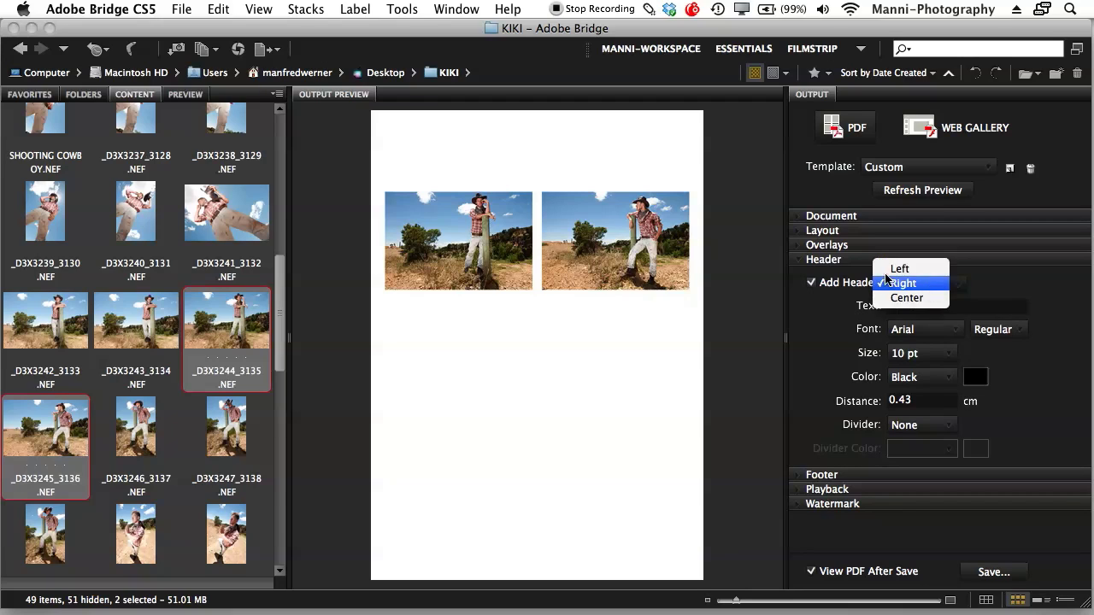
{"action": "left_click", "coordinate": [915, 299]}
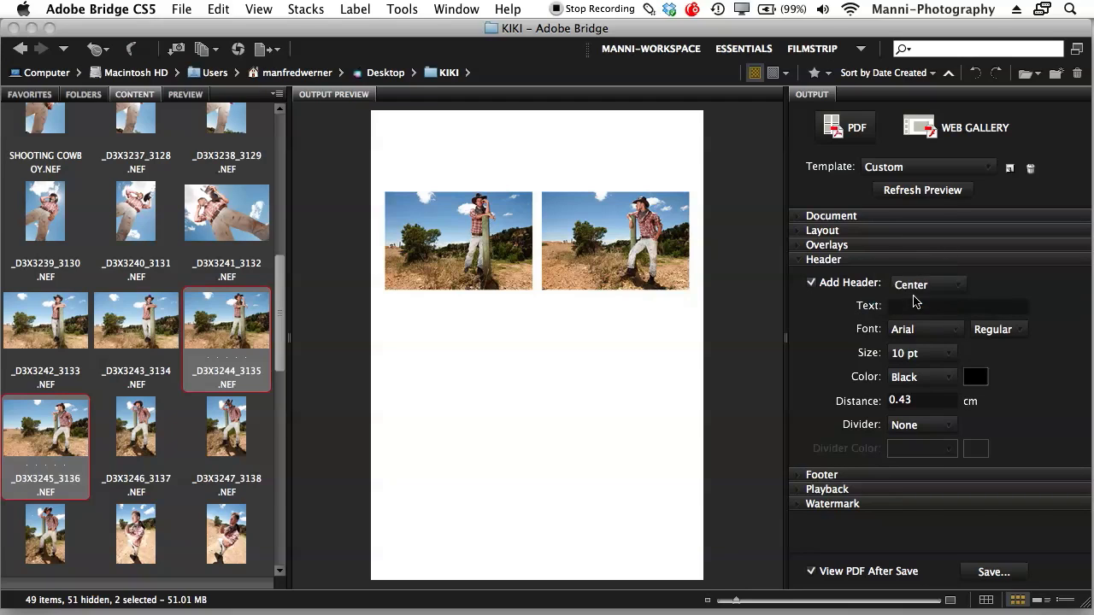
{"action": "left_click", "coordinate": [920, 306]}
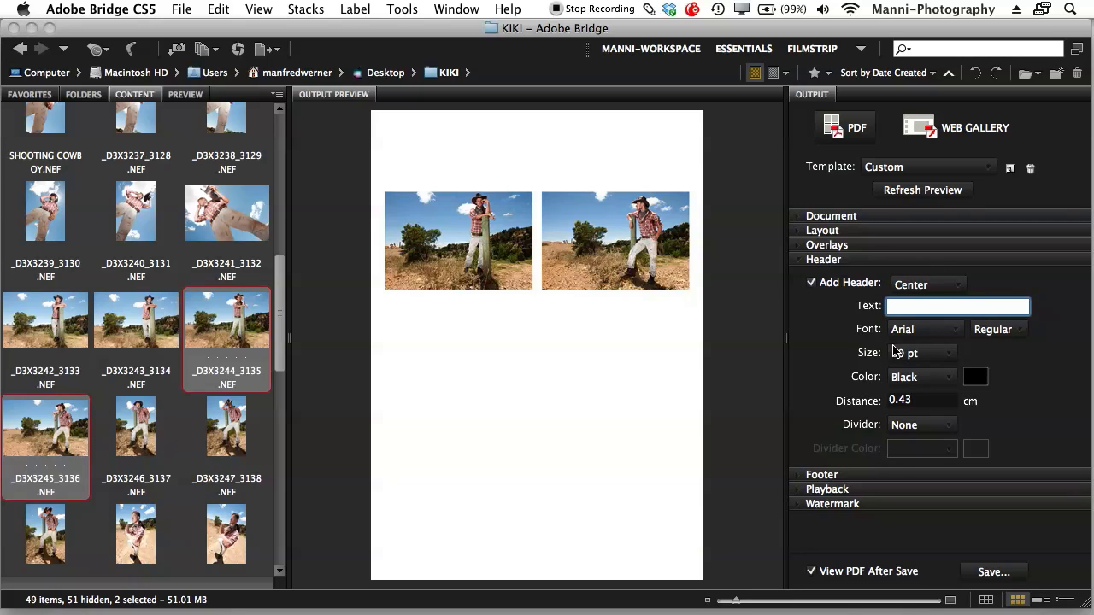
{"action": "type", "text": "cow"}
{"action": "type", "text": "shootingoyb"}
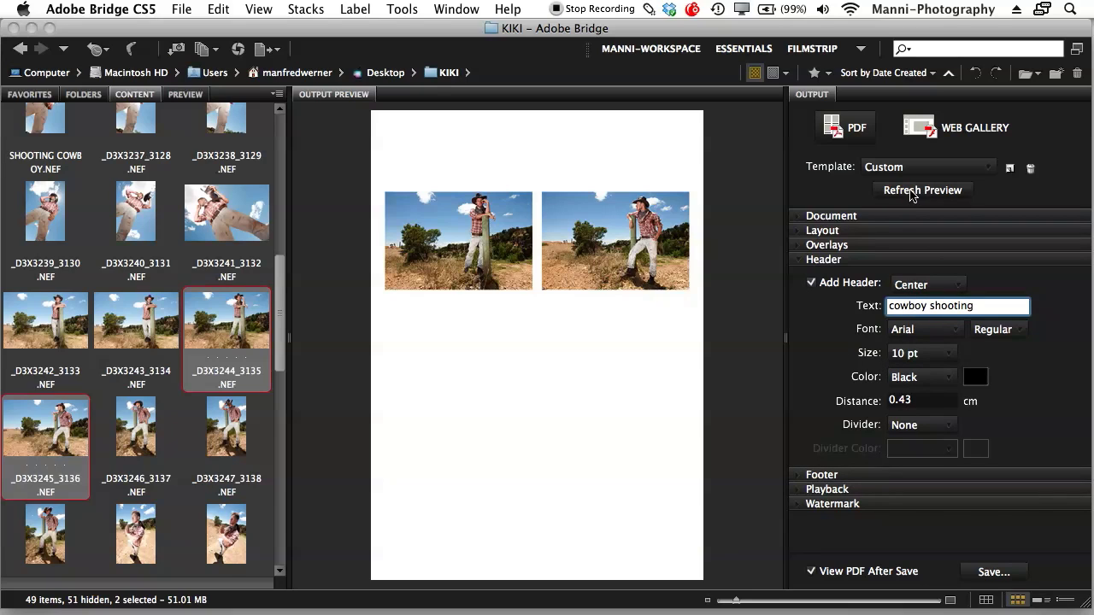
{"action": "left_click", "coordinate": [913, 193]}
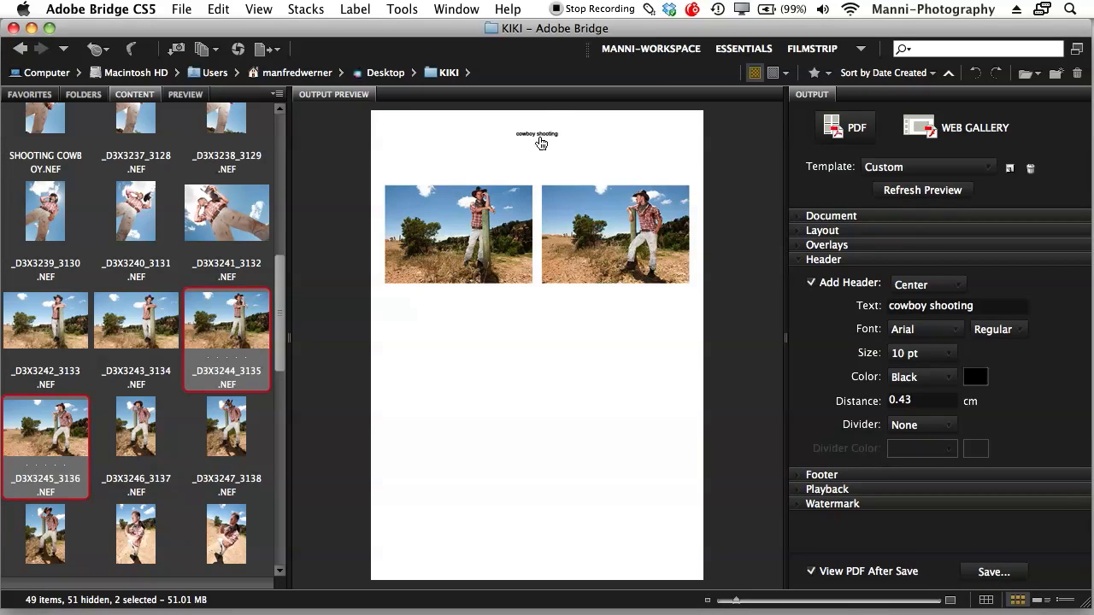
{"action": "left_click", "coordinate": [957, 305]}
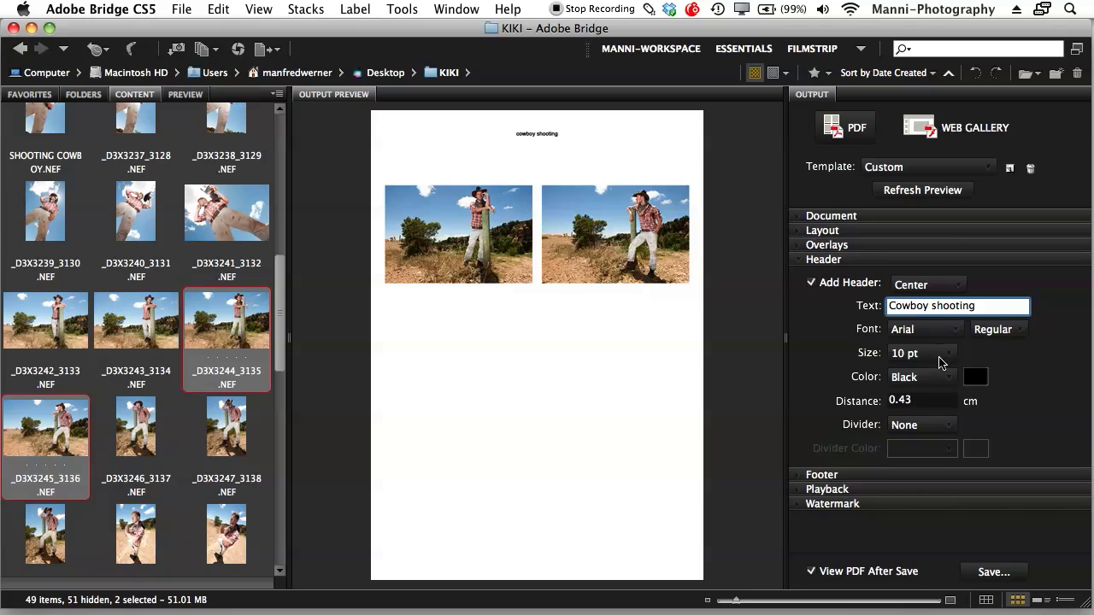
Try 18 pt and 16 pt header sizes, dismissing the header distance warnings.
{"action": "left_click", "coordinate": [936, 353]}
{"action": "left_click", "coordinate": [933, 425]}
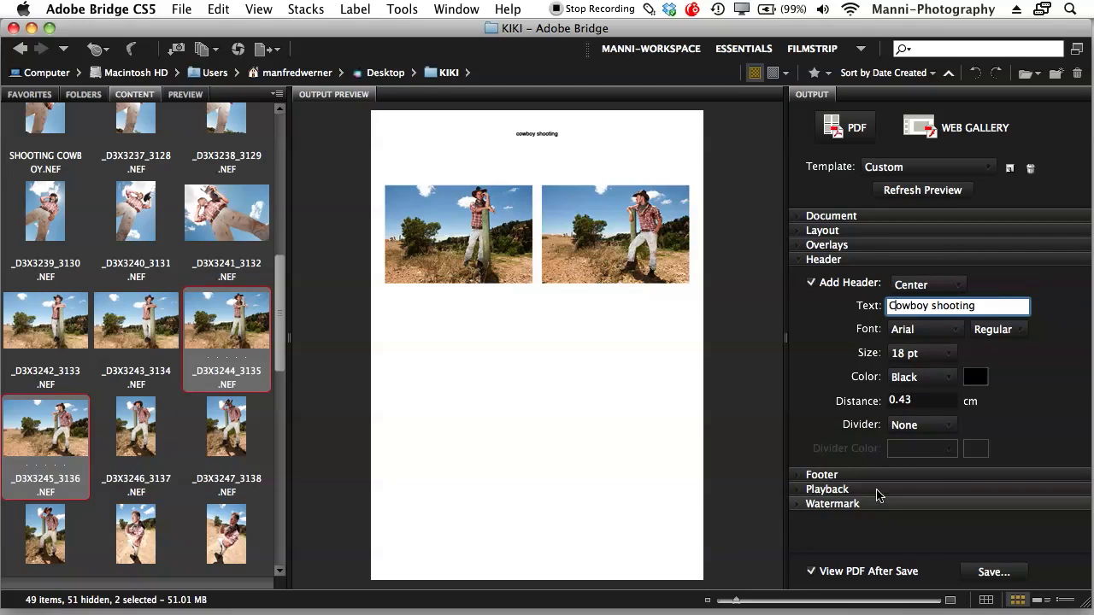
{"action": "left_click", "coordinate": [897, 190]}
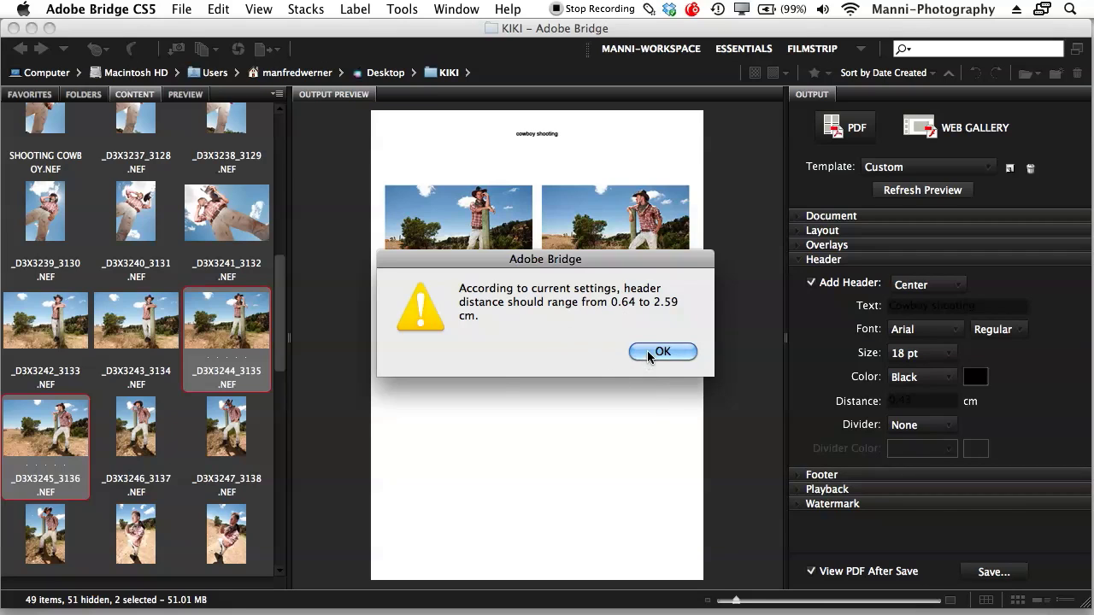
{"action": "left_click", "coordinate": [659, 350]}
{"action": "left_click", "coordinate": [934, 354]}
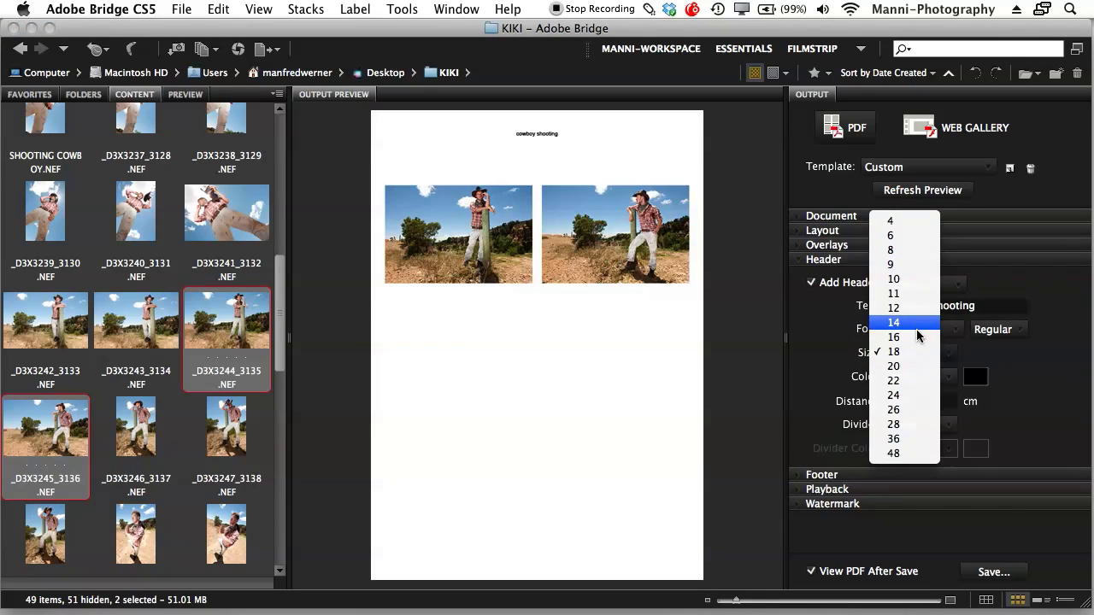
{"action": "left_click", "coordinate": [927, 338]}
{"action": "left_click", "coordinate": [930, 189]}
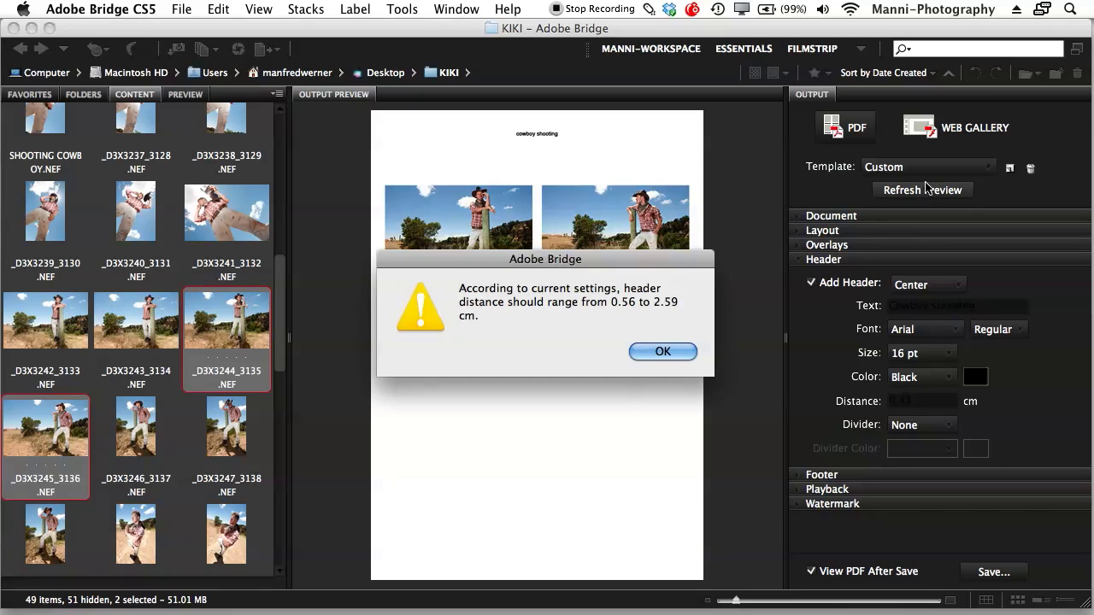
{"action": "left_click", "coordinate": [661, 350]}
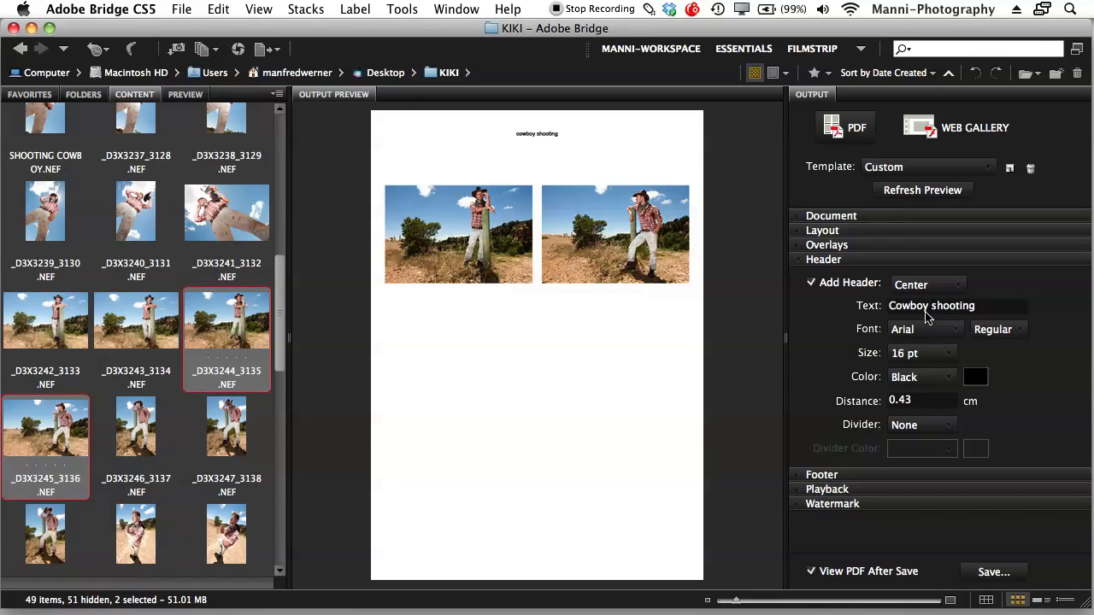
Try 14 pt, then settle on a 12 pt header and refresh the preview.
{"action": "left_click", "coordinate": [929, 354]}
{"action": "left_click", "coordinate": [926, 345]}
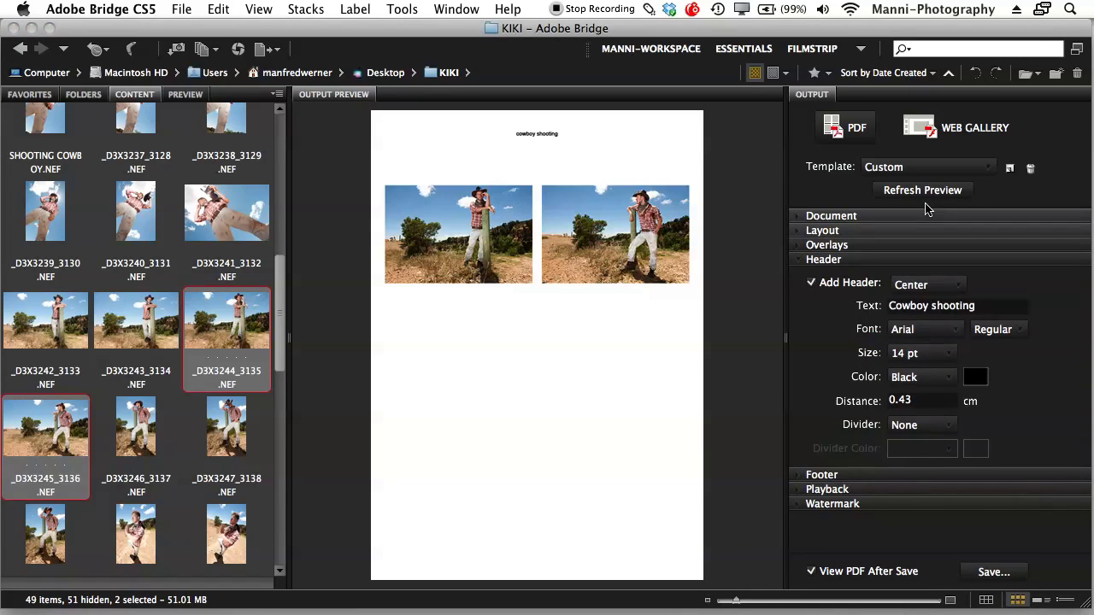
{"action": "left_click", "coordinate": [927, 193]}
{"action": "left_click", "coordinate": [688, 351]}
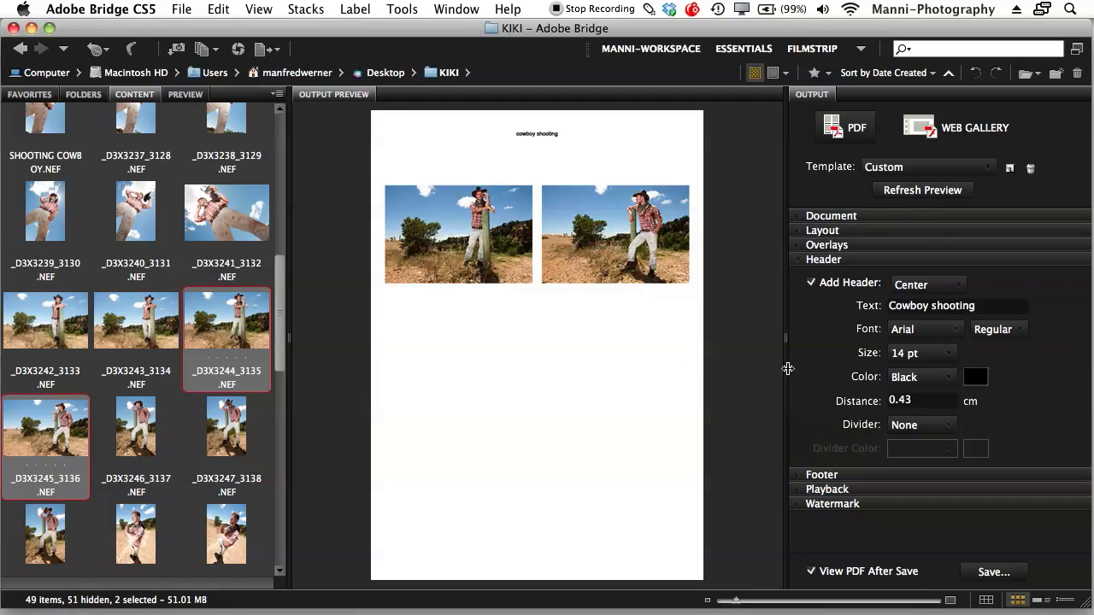
{"action": "left_click", "coordinate": [905, 357]}
{"action": "left_click", "coordinate": [898, 320]}
{"action": "left_click", "coordinate": [932, 191]}
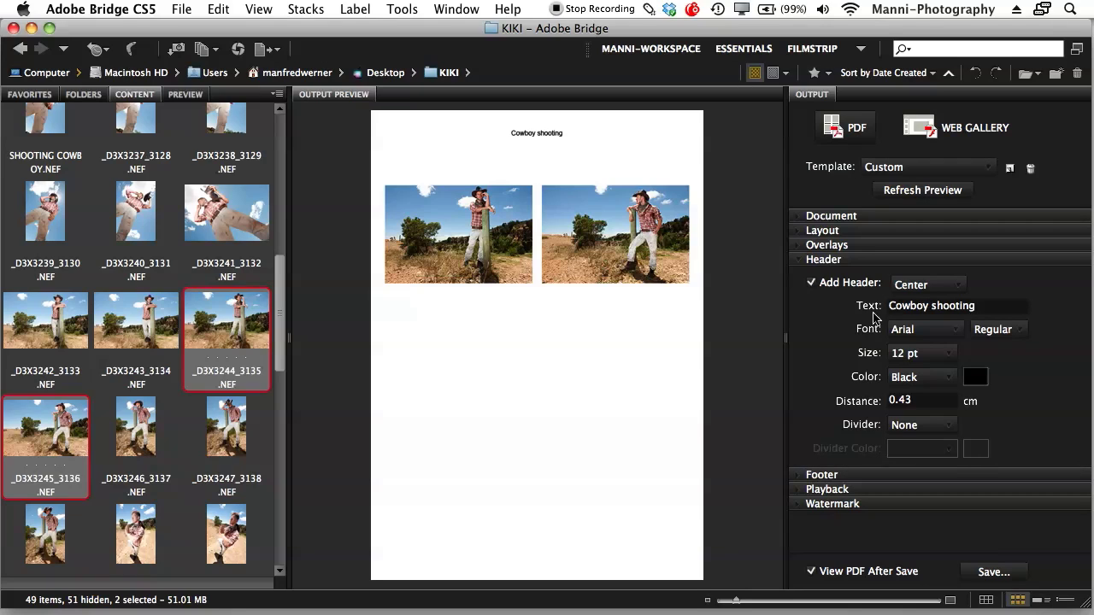
{"action": "left_click", "coordinate": [798, 260]}
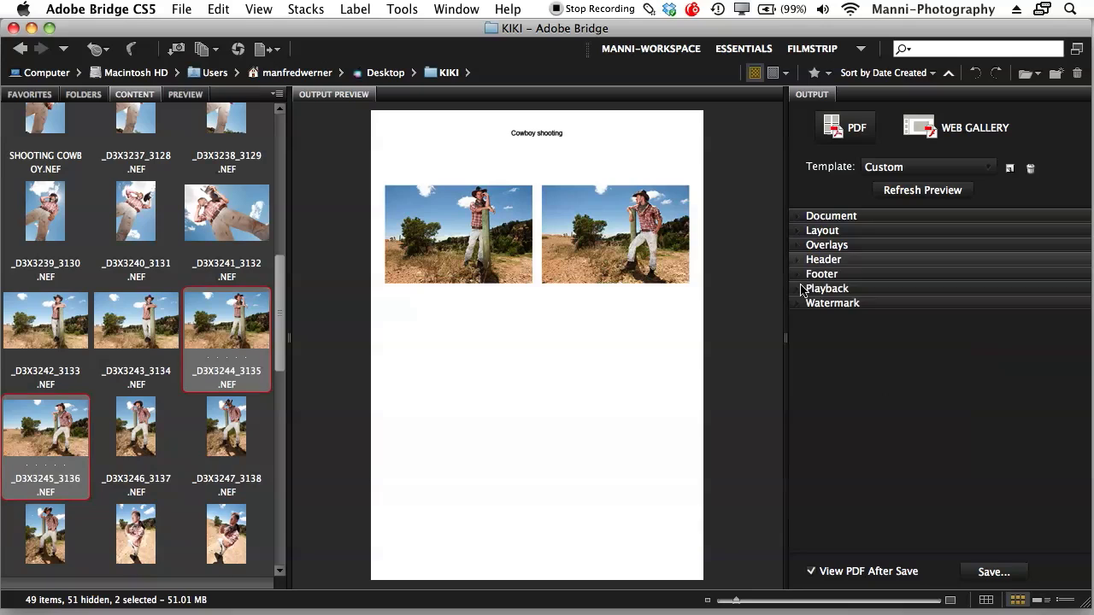
{"action": "left_click", "coordinate": [799, 275]}
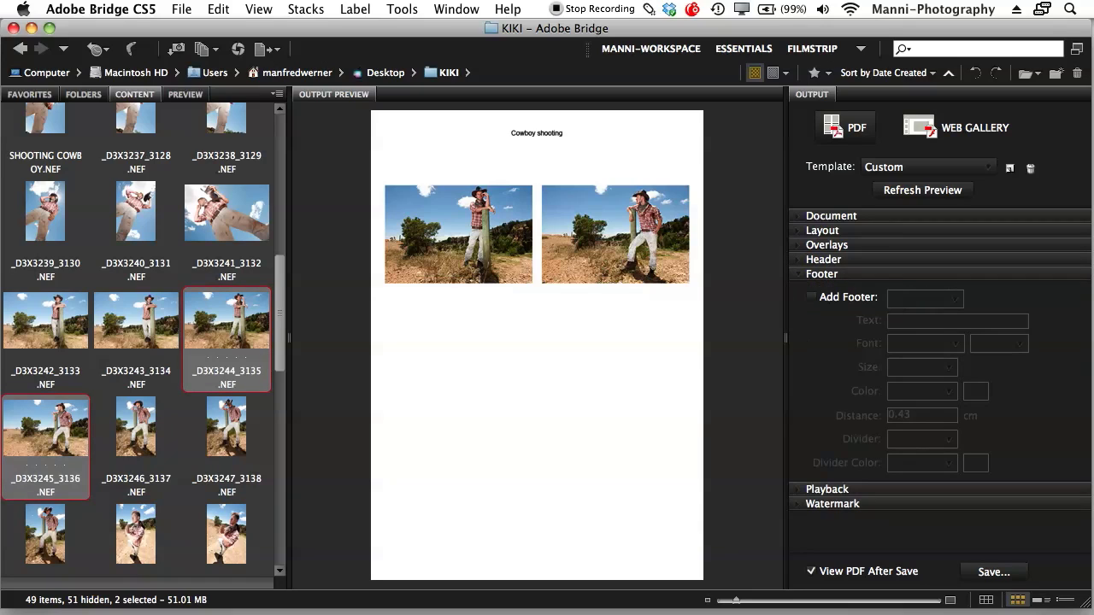
{"action": "left_click", "coordinate": [800, 274]}
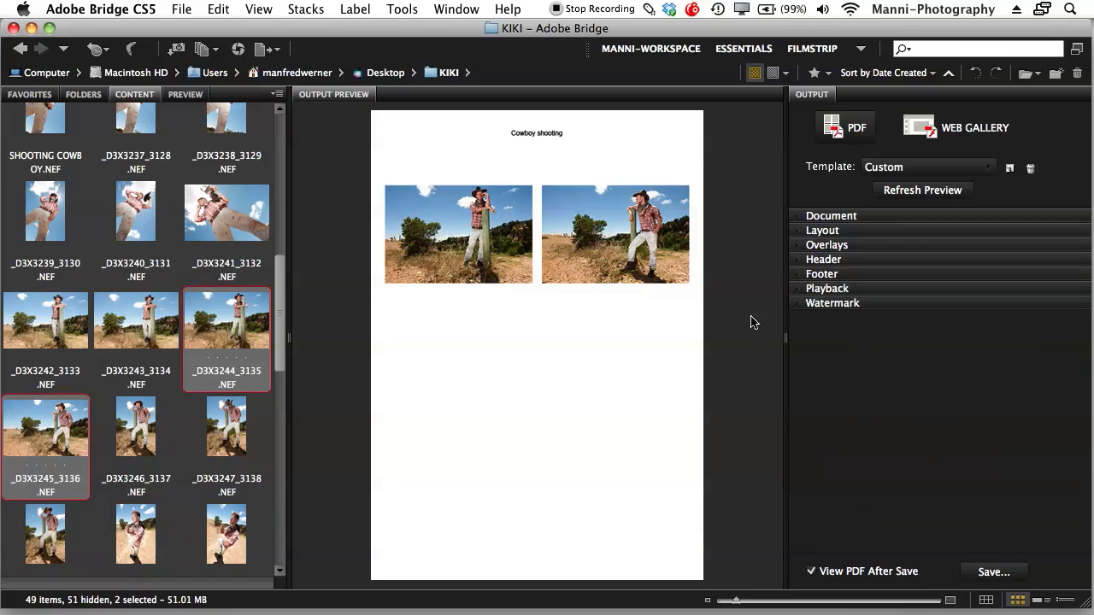
{"action": "left_click", "coordinate": [819, 289]}
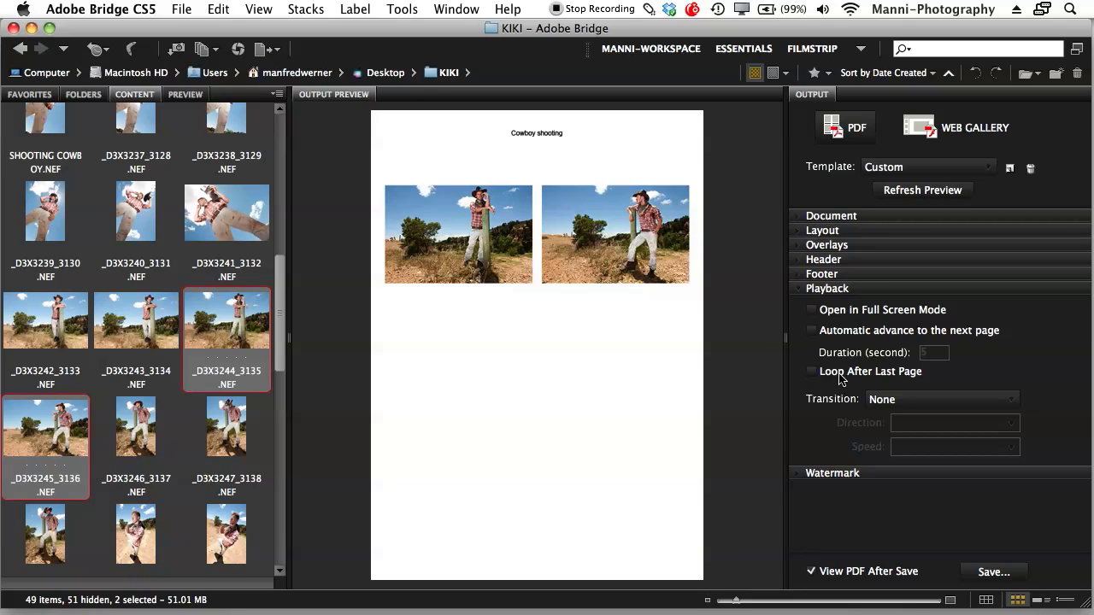
{"action": "left_click", "coordinate": [807, 289]}
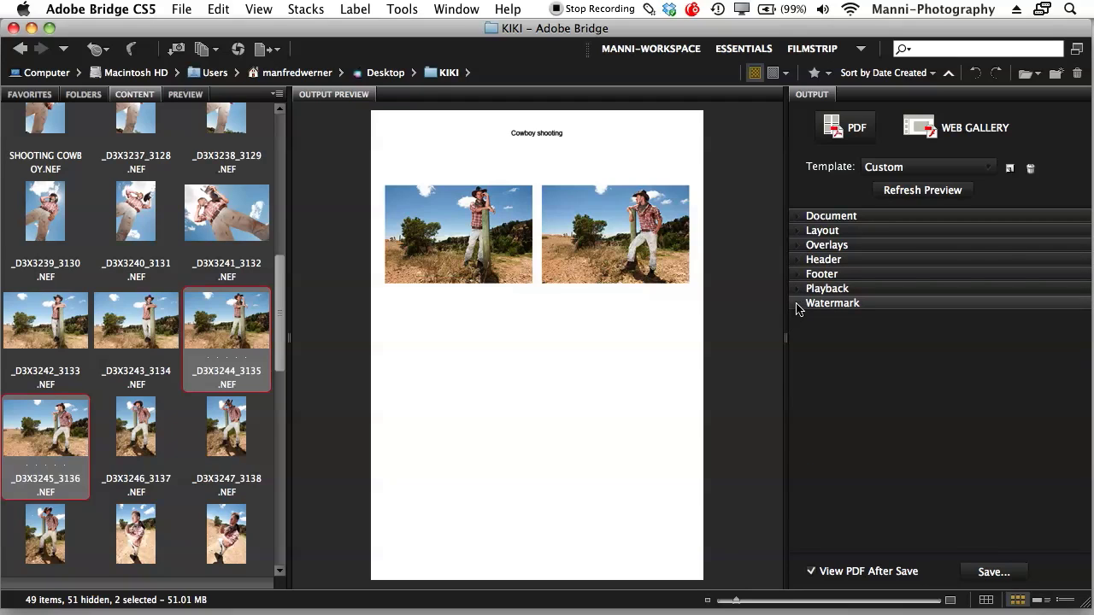
Enable Add Watermark on the Foreground layer with Place on Each Image unchecked.
{"action": "left_click", "coordinate": [799, 304]}
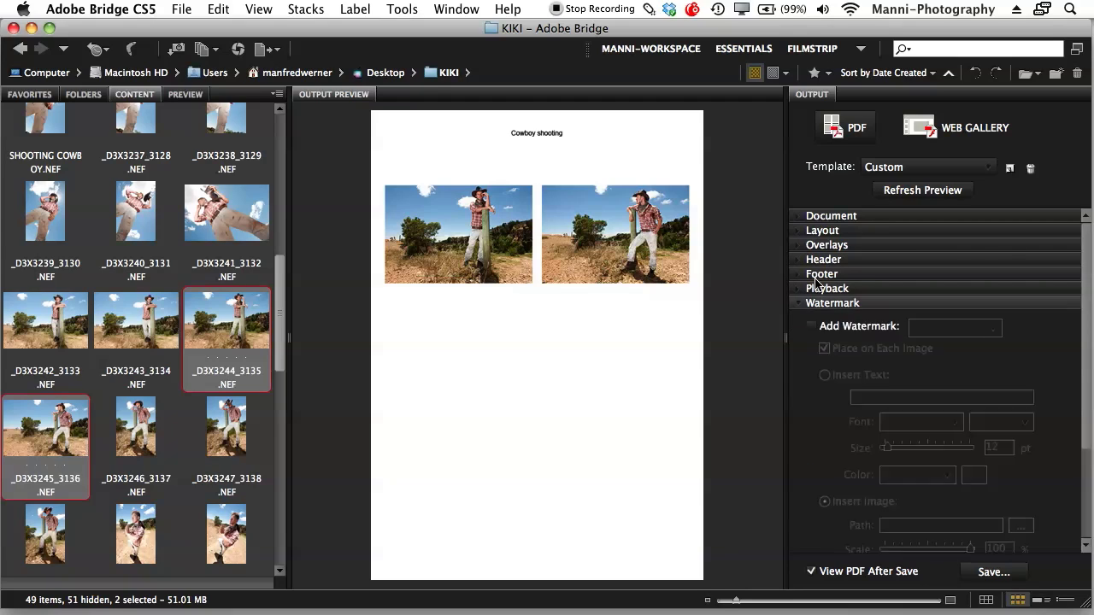
{"action": "left_click", "coordinate": [812, 327]}
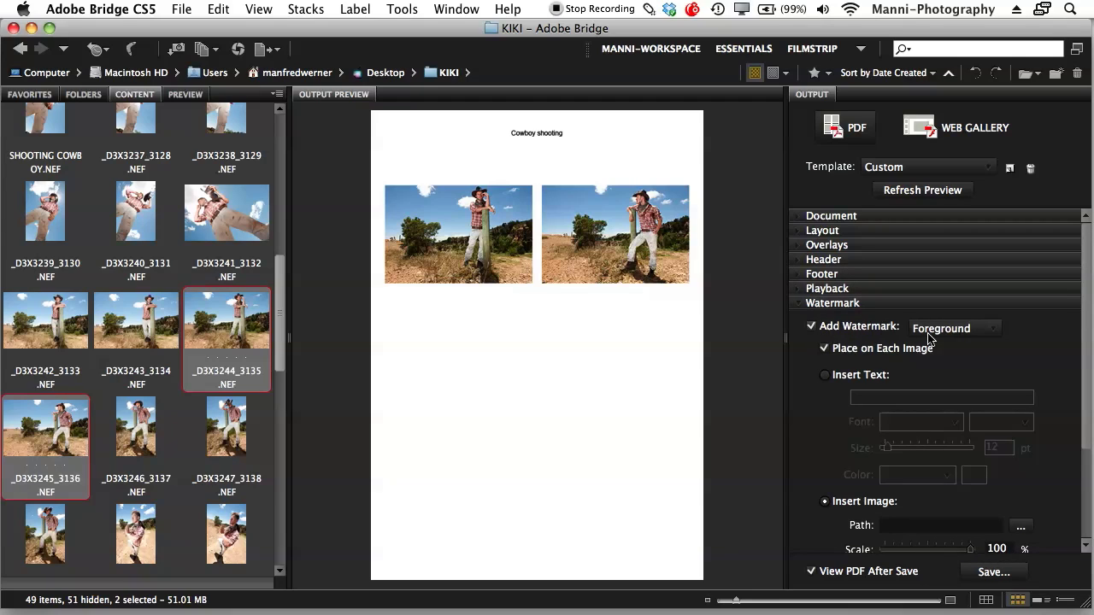
{"action": "scroll", "coordinate": [949, 299], "scroll_direction": "down", "scroll_amount": 3}
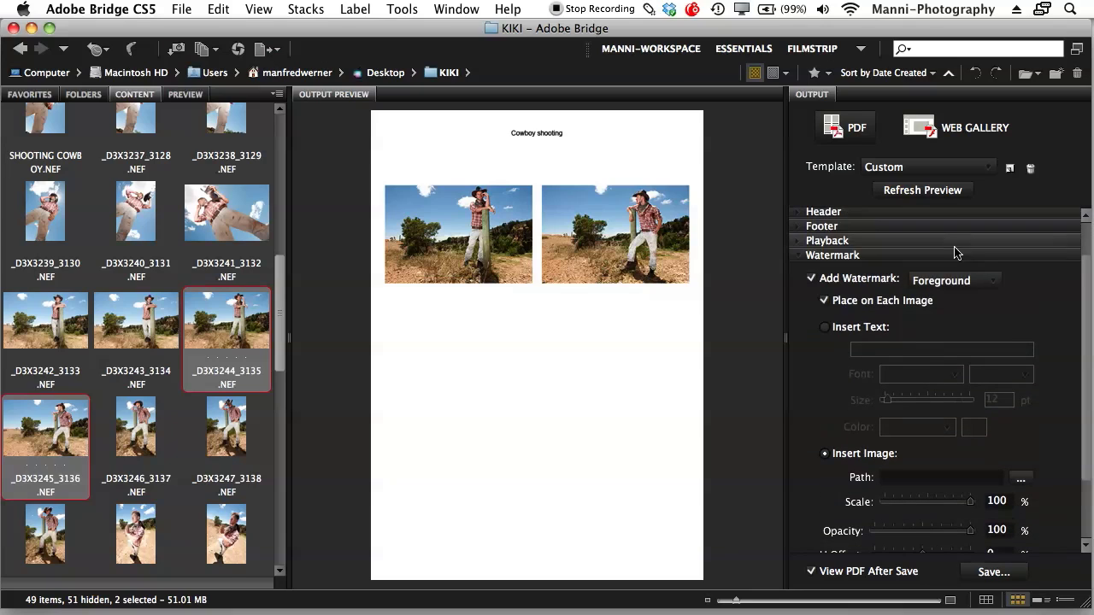
{"action": "left_click", "coordinate": [953, 280]}
{"action": "left_click", "coordinate": [959, 280]}
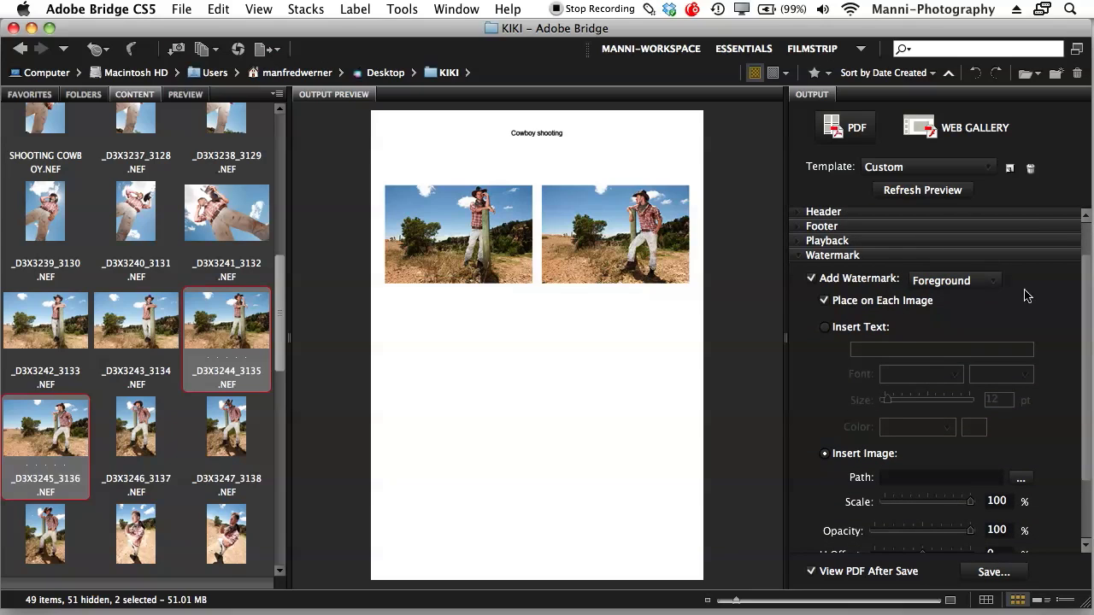
{"action": "left_click", "coordinate": [824, 300]}
{"action": "scroll", "coordinate": [941, 410], "scroll_direction": "down", "scroll_amount": 5}
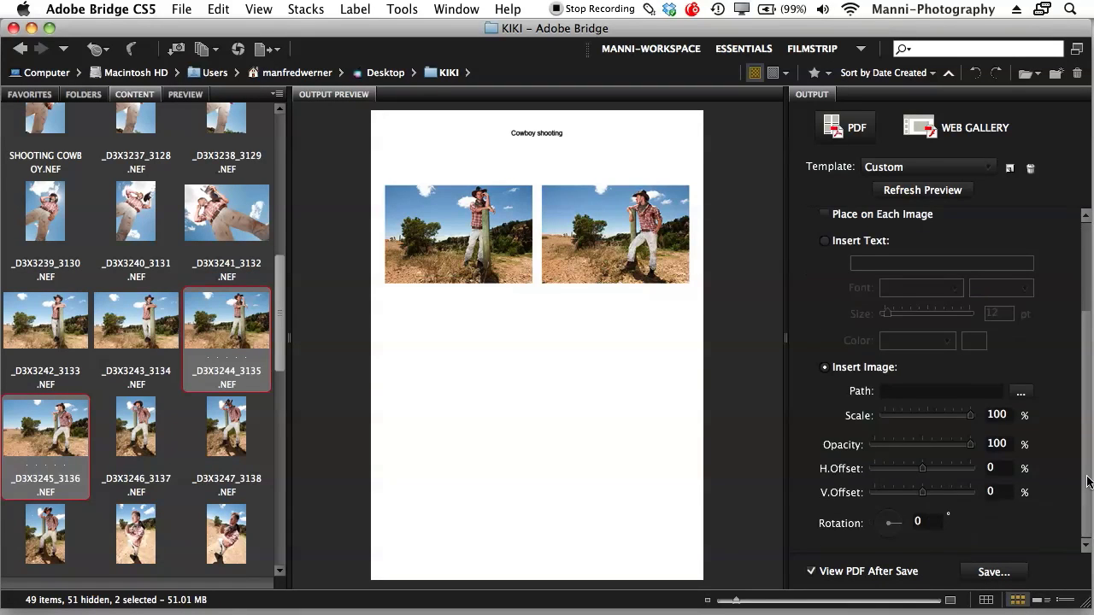
{"action": "scroll", "coordinate": [889, 436], "scroll_direction": "up", "scroll_amount": 4}
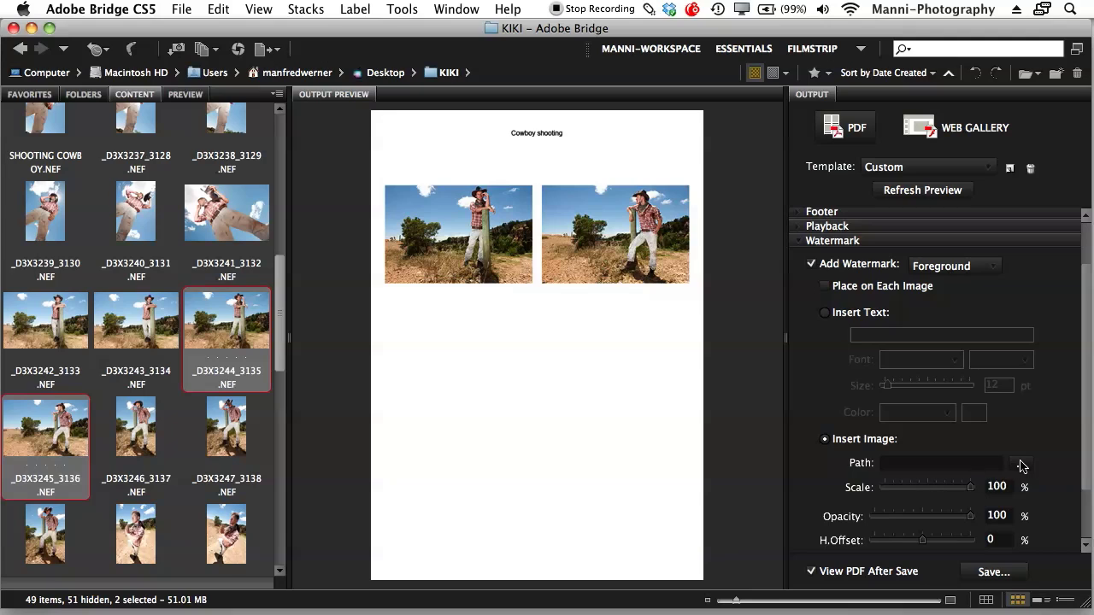
{"action": "left_click", "coordinate": [1021, 463]}
Choose the logo PNG in the MP – Work Material folder as the watermark image.
{"action": "left_click_drag", "start_coordinate": [766, 222], "coordinate": [764, 267]}
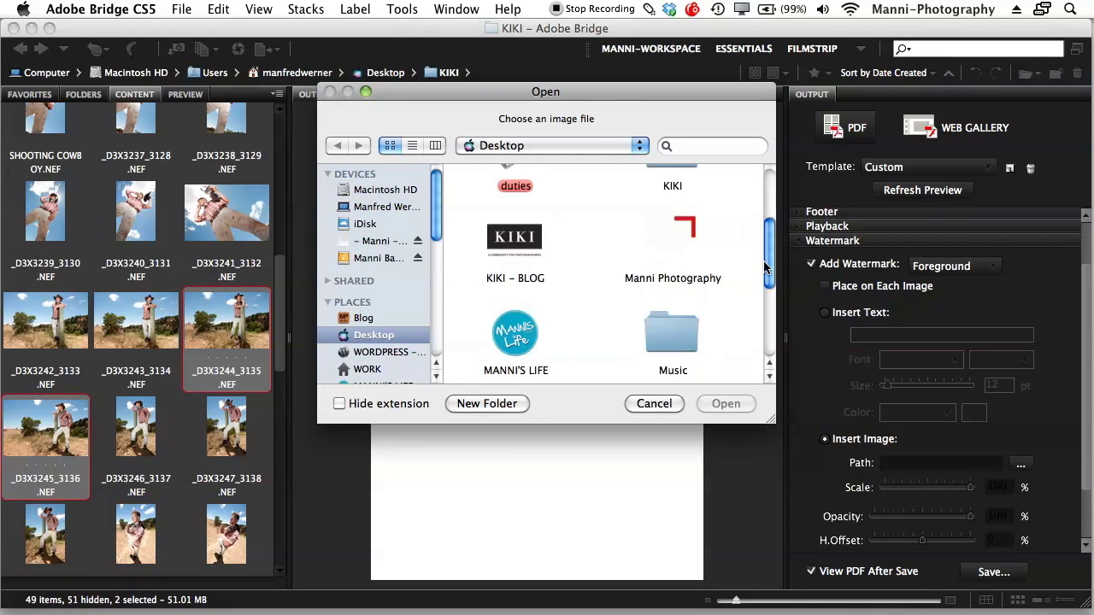
{"action": "double_click", "coordinate": [674, 274]}
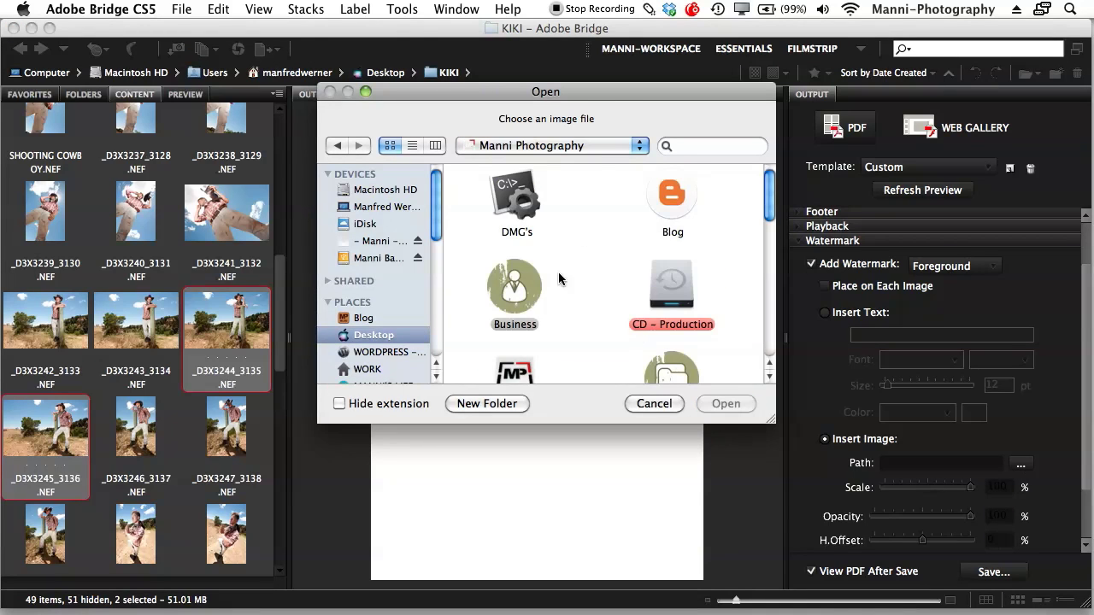
{"action": "left_click_drag", "start_coordinate": [766, 200], "coordinate": [772, 269]}
{"action": "double_click", "coordinate": [513, 273]}
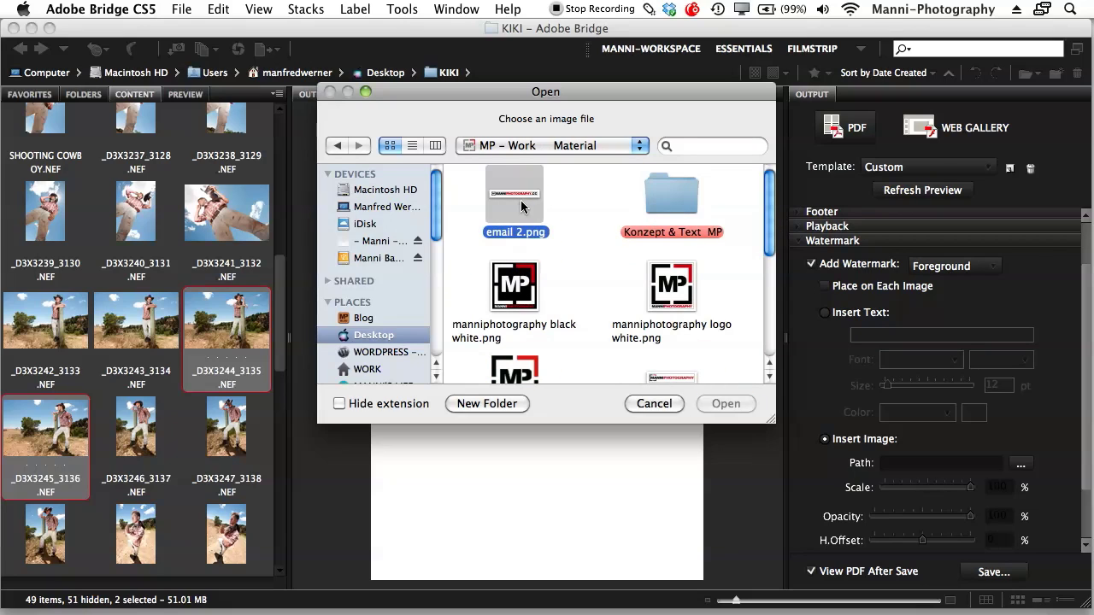
{"action": "left_click", "coordinate": [726, 403]}
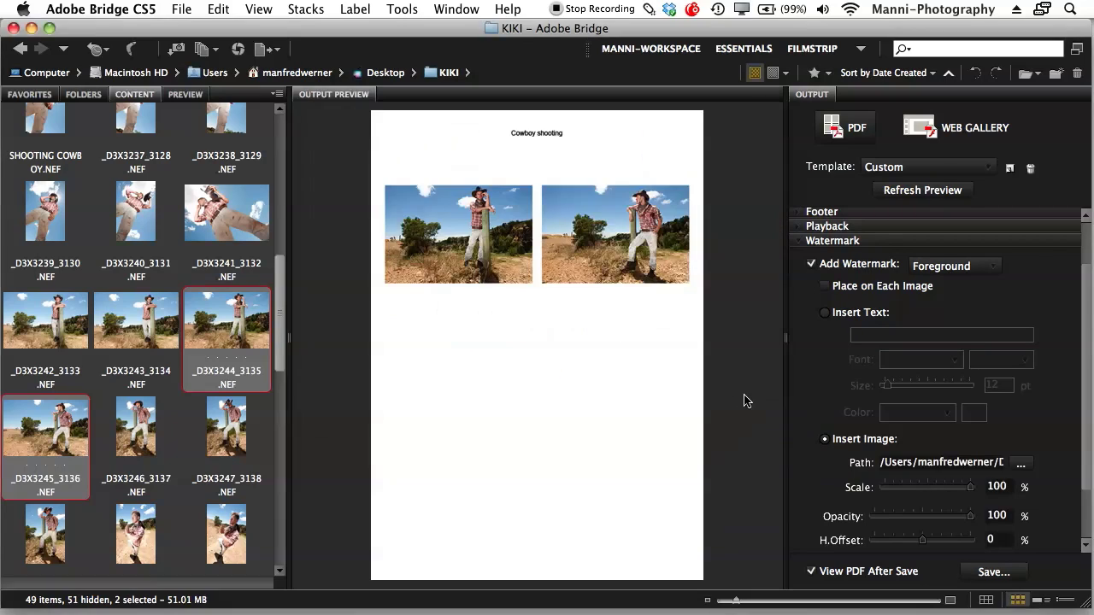
Refresh the preview to show the MANNIPHOTOGRAPHY.CC logo watermark centred below the photos.
{"action": "scroll", "coordinate": [1088, 487], "scroll_direction": "down", "scroll_amount": 3}
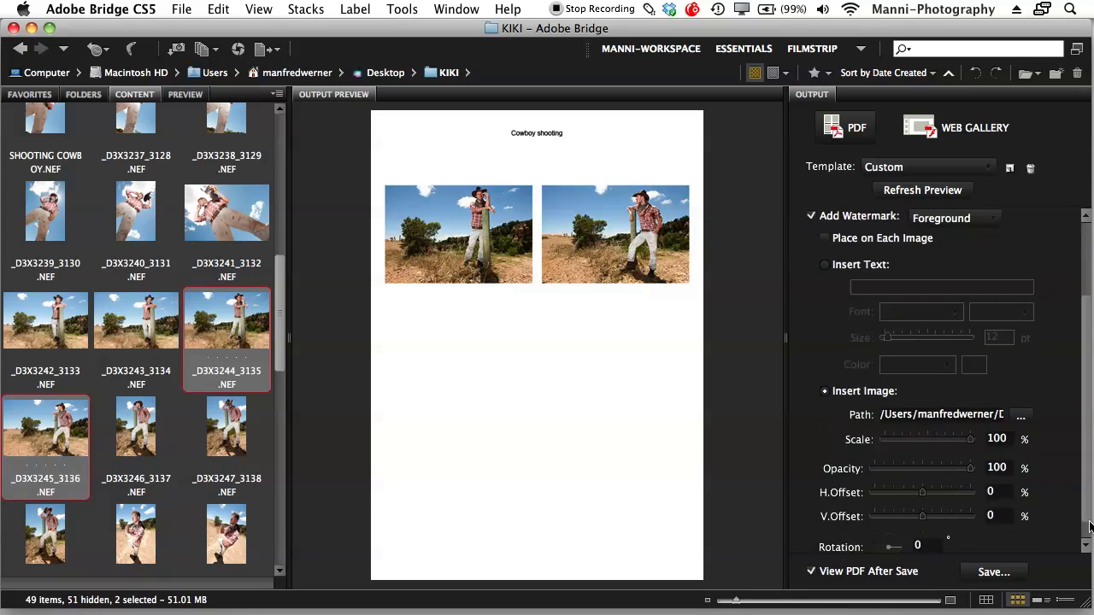
{"action": "scroll", "coordinate": [884, 443], "scroll_direction": "up", "scroll_amount": 2}
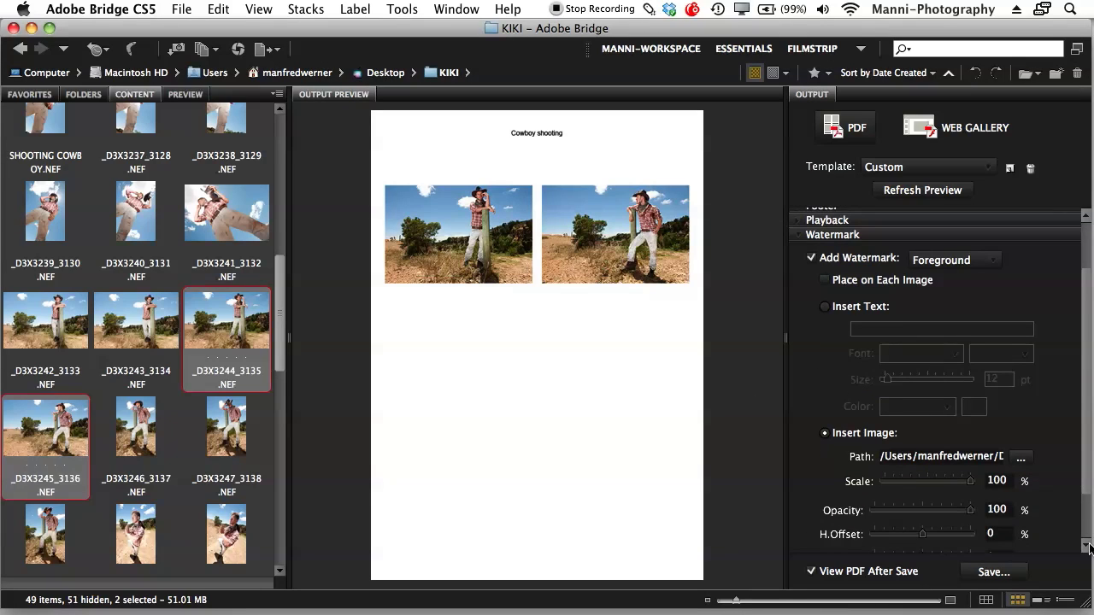
{"action": "scroll", "coordinate": [1088, 547], "scroll_direction": "down", "scroll_amount": 5}
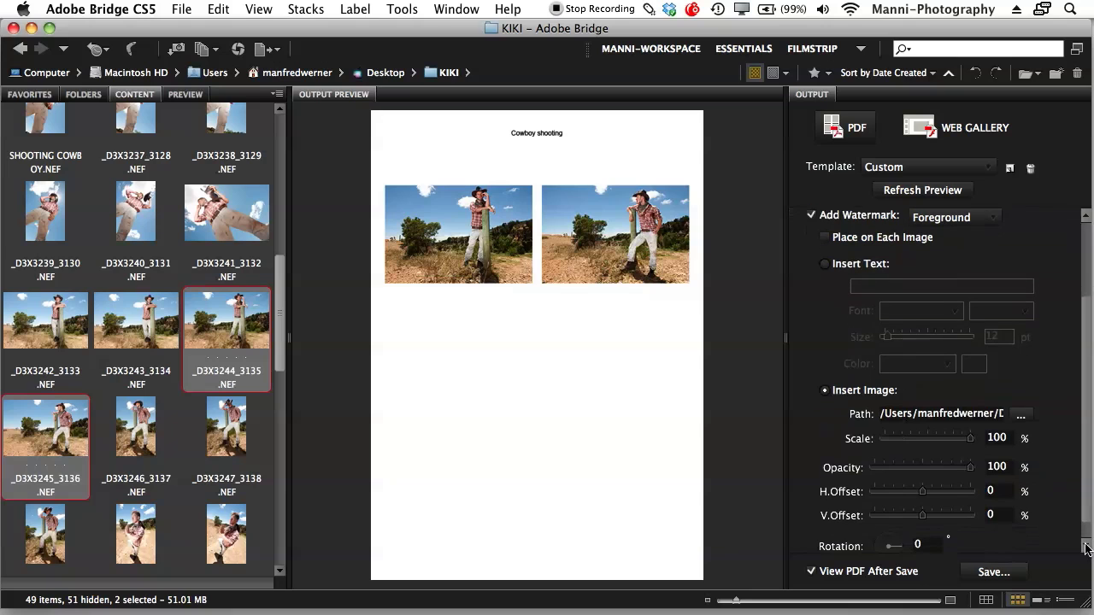
{"action": "scroll", "coordinate": [1088, 550], "scroll_direction": "down", "scroll_amount": 2}
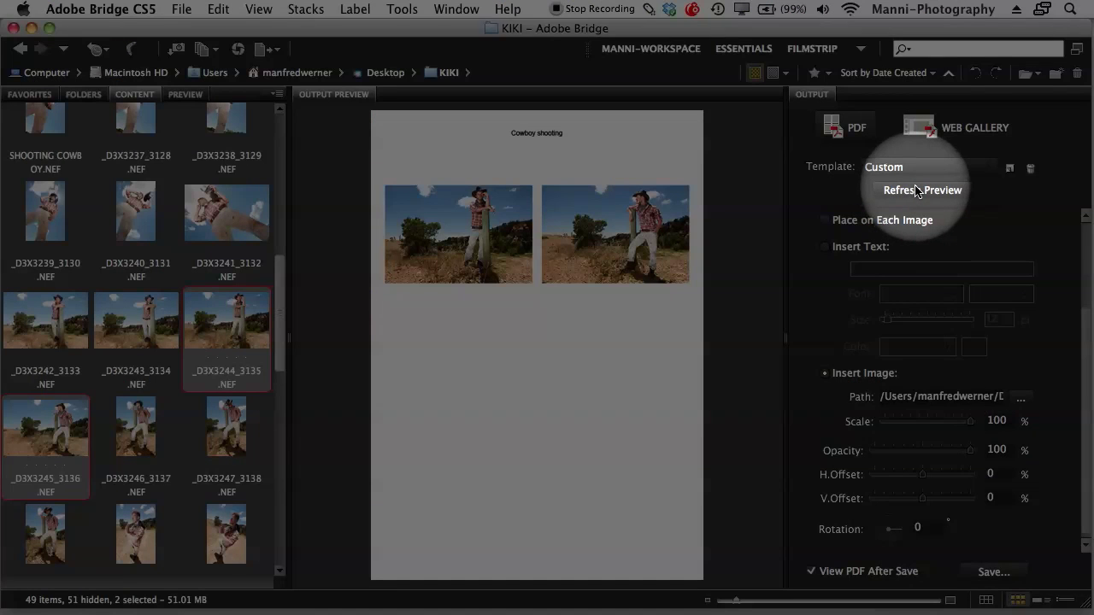
{"action": "left_click", "coordinate": [923, 190]}
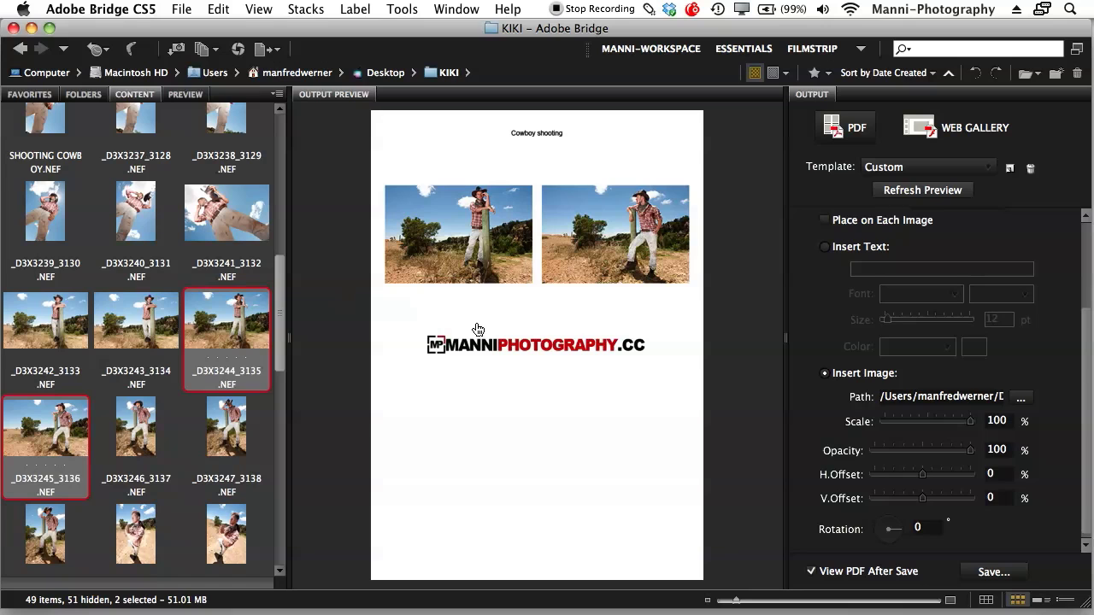
Add _D3X3242_3133 and _D3X3243_3134 to the selected photos and refresh the four-image preview.
{"action": "scroll", "coordinate": [284, 336], "scroll_direction": "down", "scroll_amount": 2}
{"action": "scroll", "coordinate": [285, 336], "scroll_direction": "down", "scroll_amount": 3}
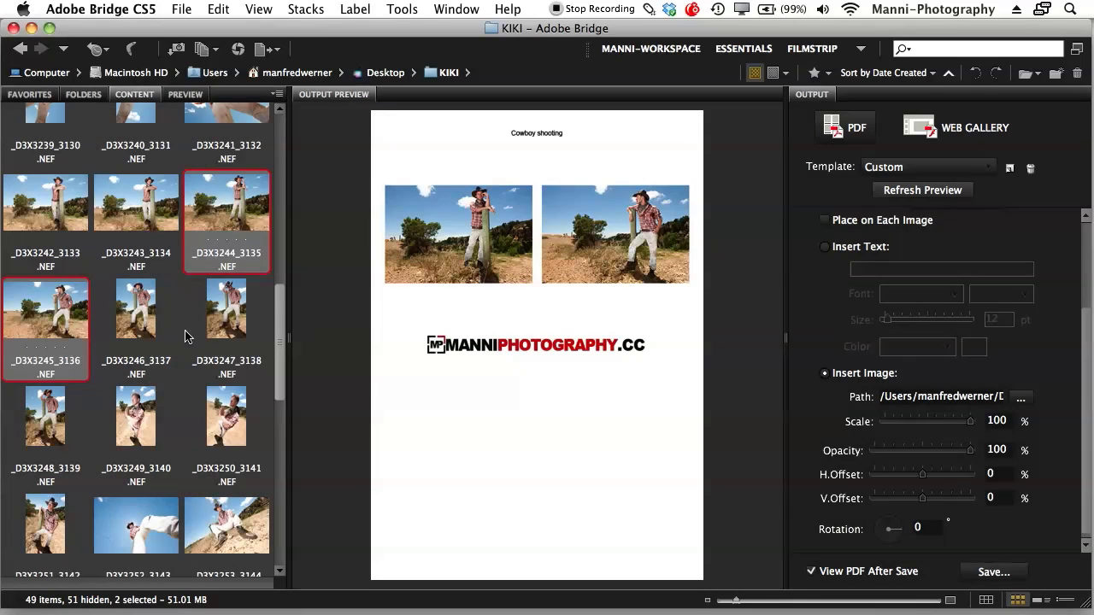
{"action": "left_click", "coordinate": [47, 199], "text": "super"}
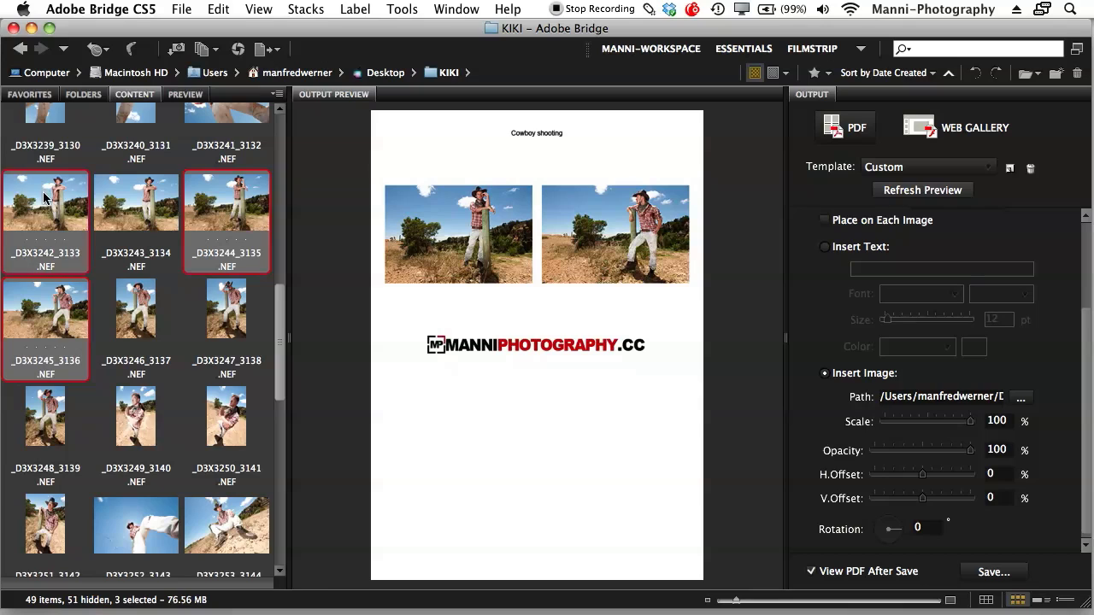
{"action": "left_click", "coordinate": [101, 201], "text": "super"}
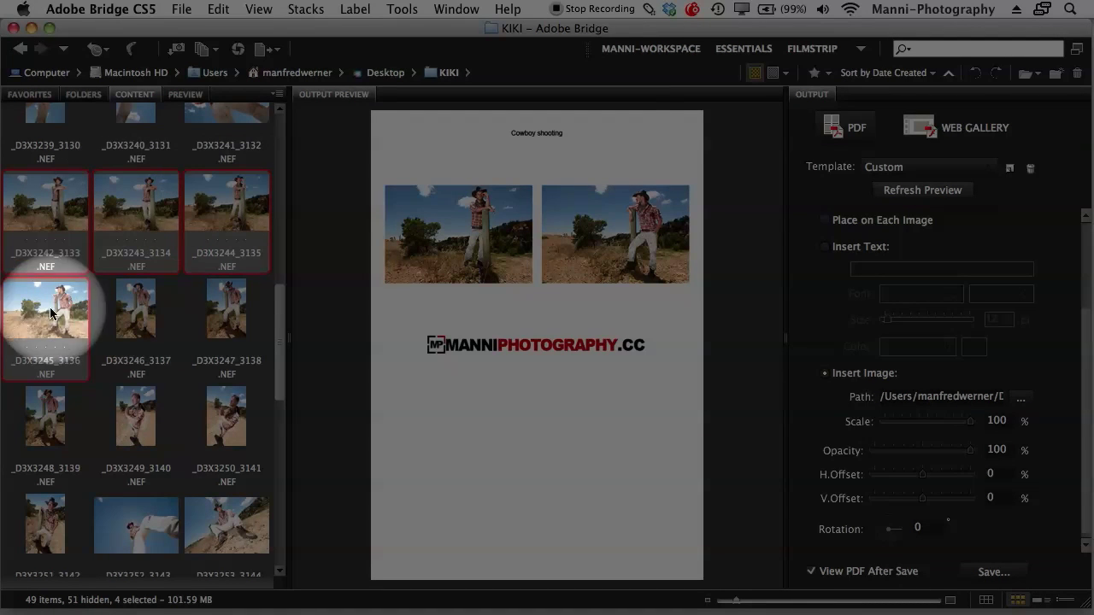
{"action": "left_click", "coordinate": [902, 190]}
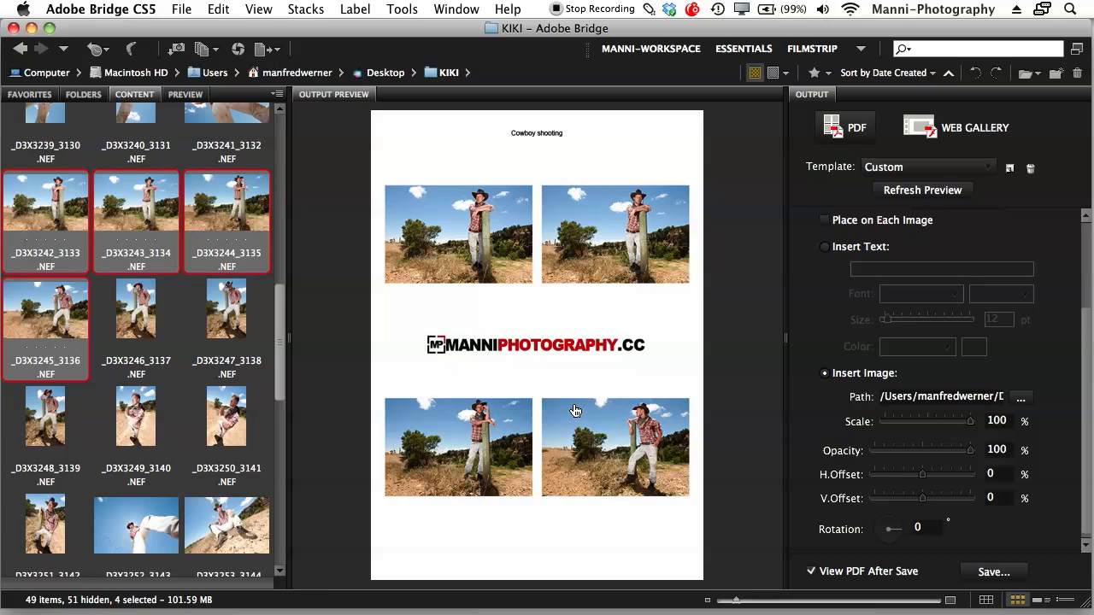
Start a new selection with _D3X3256_3147, _D3X3255_3146, _D3X3252_3143 and _D3X3253_3144.
{"action": "scroll", "coordinate": [288, 317], "scroll_direction": "down", "scroll_amount": 5}
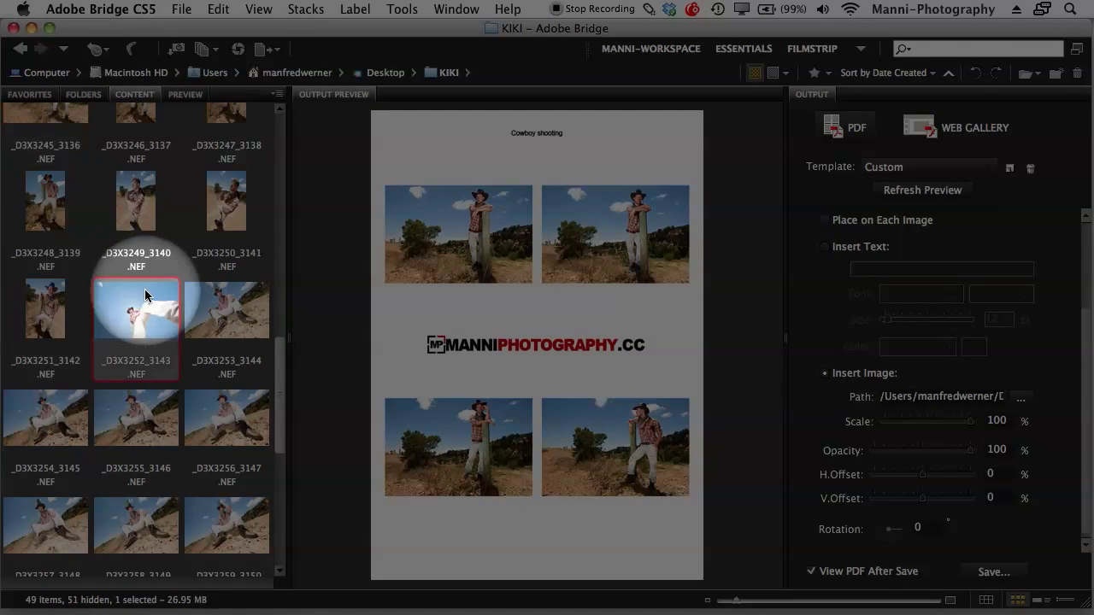
{"action": "left_click", "coordinate": [227, 419]}
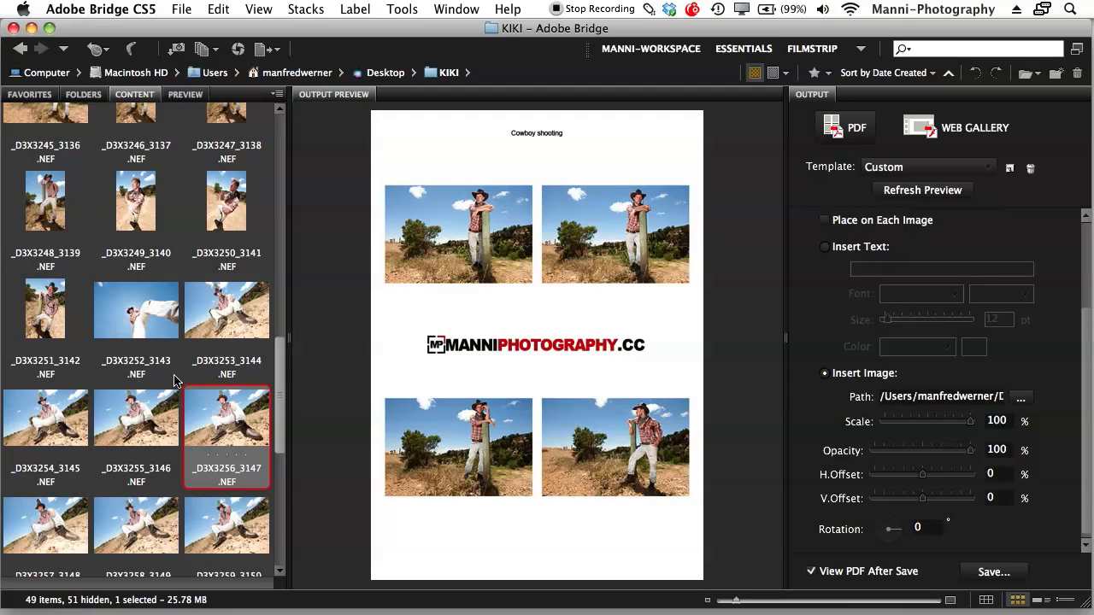
{"action": "left_click", "coordinate": [156, 425], "text": "super"}
{"action": "left_click", "coordinate": [154, 329], "text": "super"}
{"action": "left_click", "coordinate": [229, 326], "text": "super"}
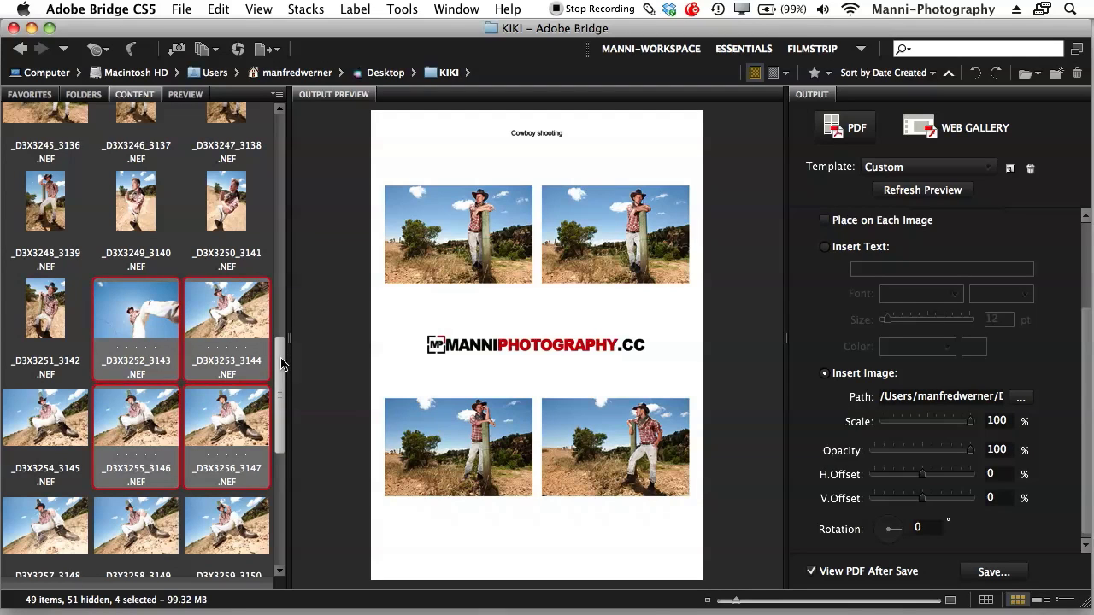
Add six more cowboy photos, ending with _D3X3265_3155 and _D3X3267_3156, and refresh the preview.
{"action": "scroll", "coordinate": [270, 395], "scroll_direction": "down", "scroll_amount": 3}
{"action": "left_click", "coordinate": [227, 414], "text": "super"}
{"action": "left_click", "coordinate": [164, 416], "text": "super"}
{"action": "left_click", "coordinate": [137, 521], "text": "super"}
{"action": "left_click", "coordinate": [227, 521], "text": "super"}
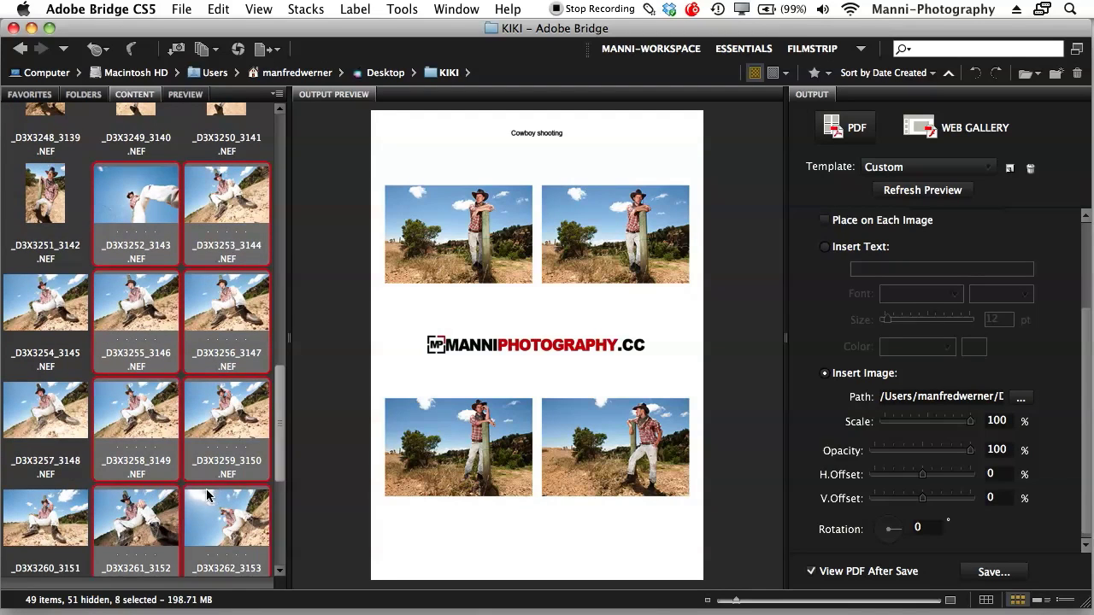
{"action": "scroll", "coordinate": [282, 421], "scroll_direction": "down", "scroll_amount": 5}
{"action": "left_click", "coordinate": [169, 453], "text": "super"}
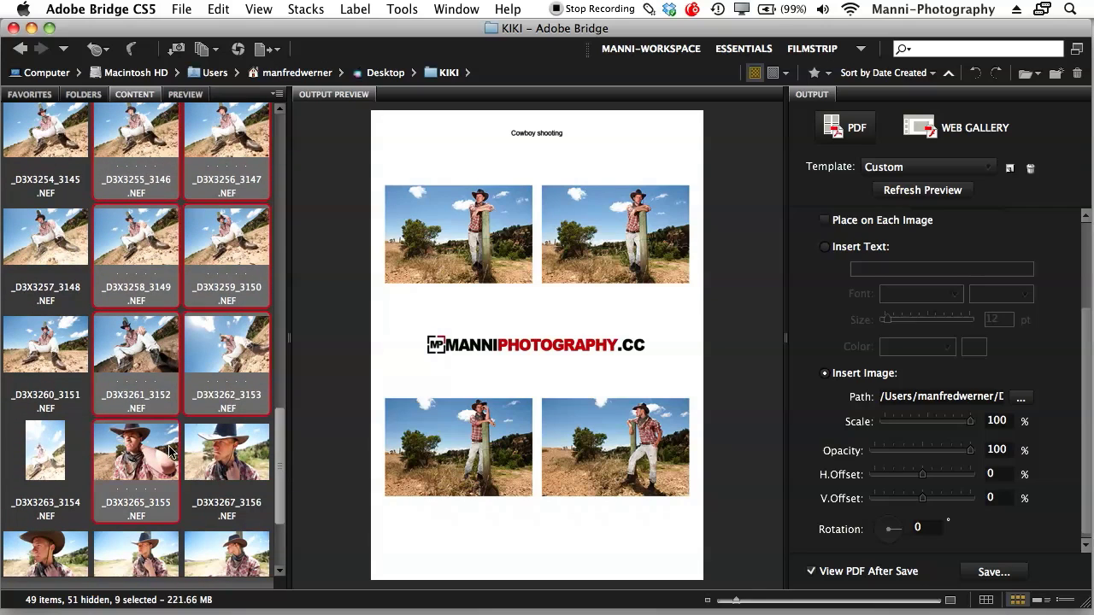
{"action": "left_click", "coordinate": [226, 453], "text": "super"}
{"action": "scroll", "coordinate": [282, 410], "scroll_direction": "down", "scroll_amount": 2}
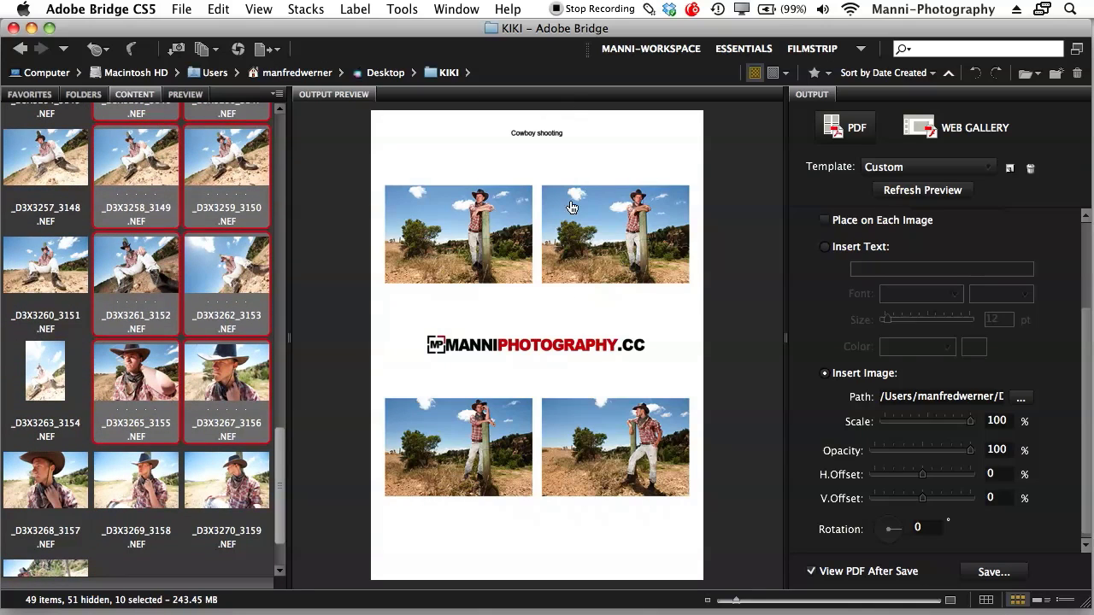
{"action": "left_click", "coordinate": [927, 191]}
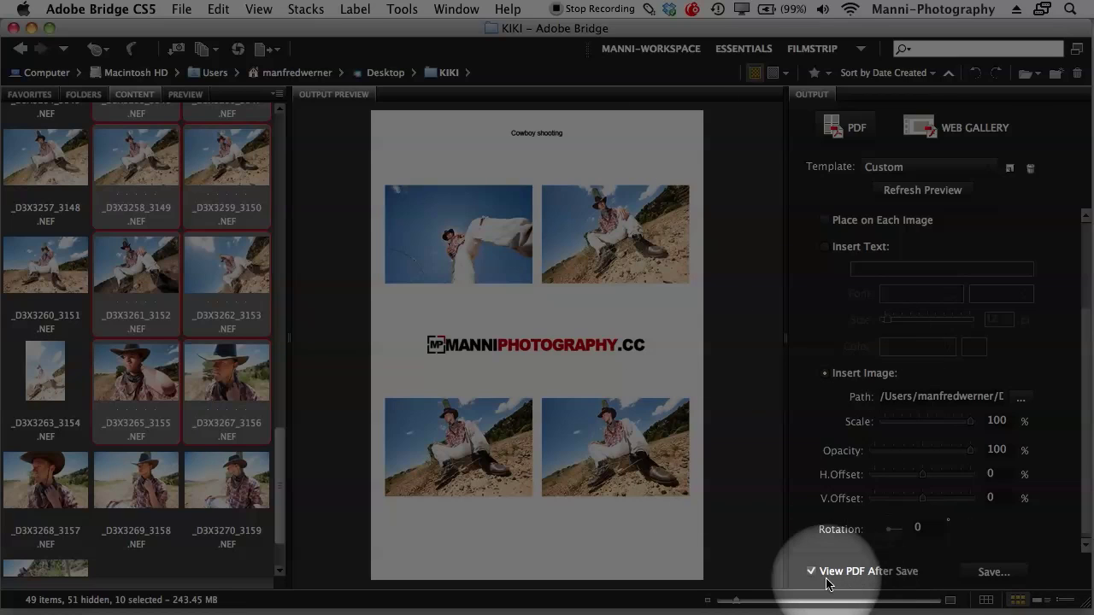
Save the cowboy contact sheet PDF as 'kiki tut' on the Desktop.
{"action": "left_click", "coordinate": [994, 572]}
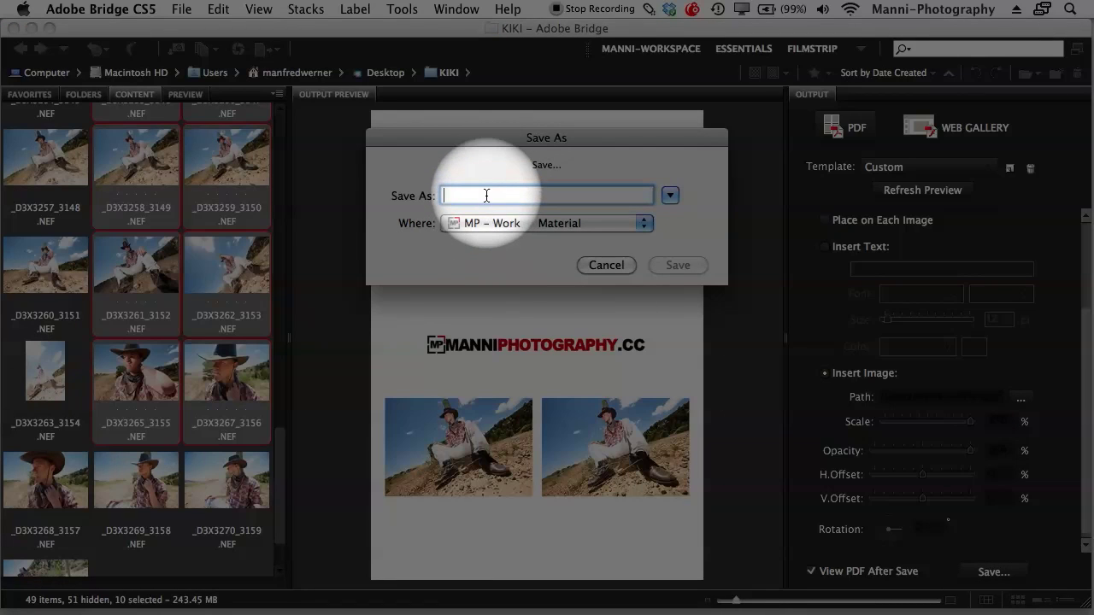
{"action": "type", "text": "kiki tut"}
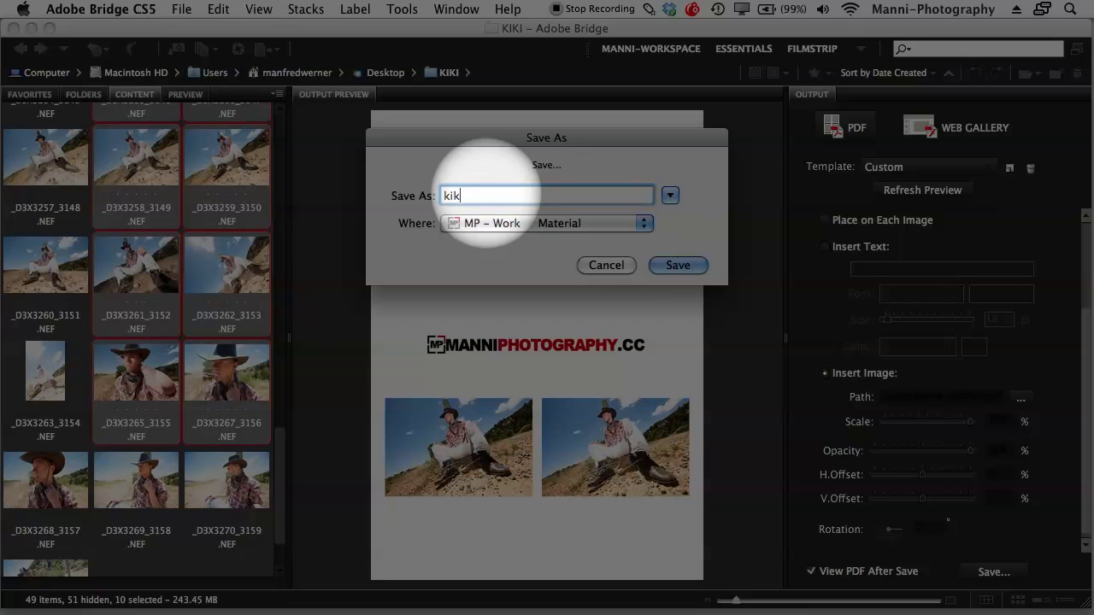
{"action": "left_click", "coordinate": [479, 223]}
{"action": "left_click", "coordinate": [468, 365]}
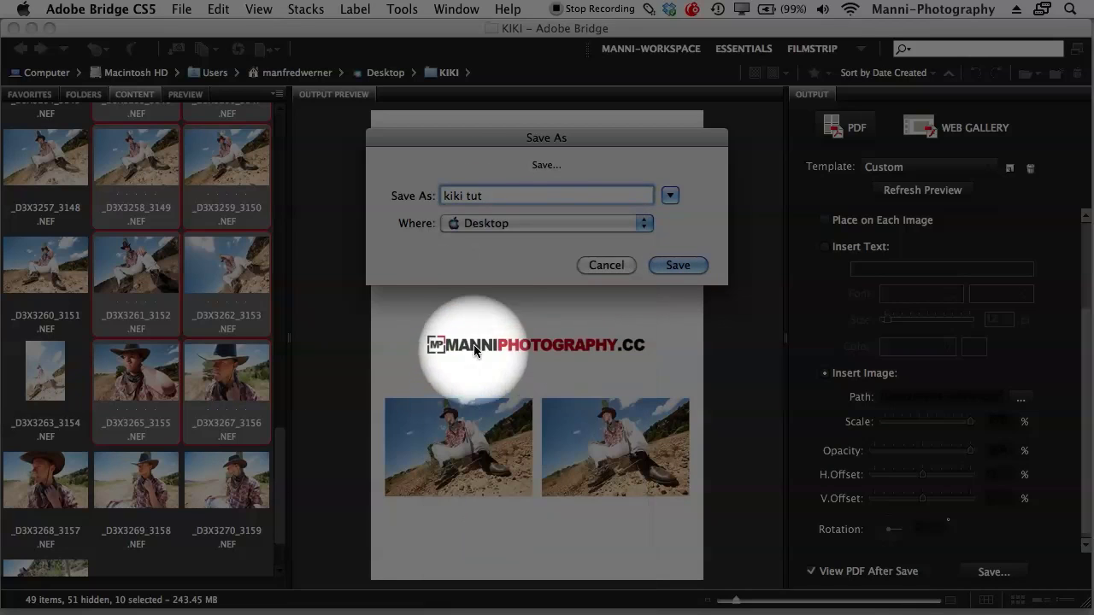
{"action": "left_click", "coordinate": [693, 266]}
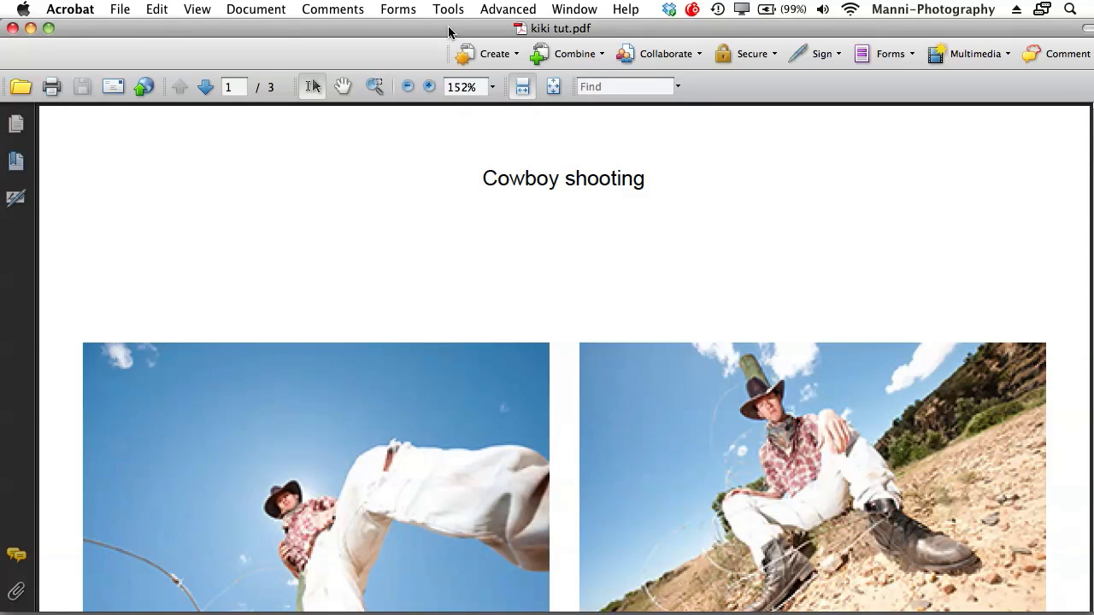
Zoom out until one full page of kiki tut.pdf fits the window.
{"action": "left_click", "coordinate": [407, 86]}
{"action": "left_click", "coordinate": [408, 86]}
{"action": "left_click", "coordinate": [408, 86]}
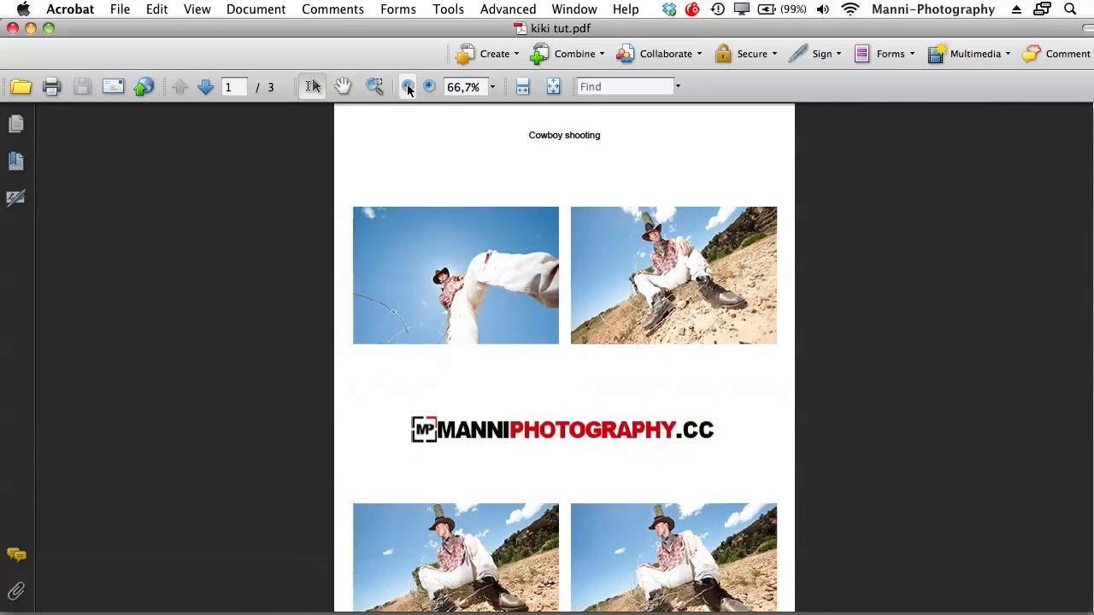
{"action": "left_click", "coordinate": [408, 86]}
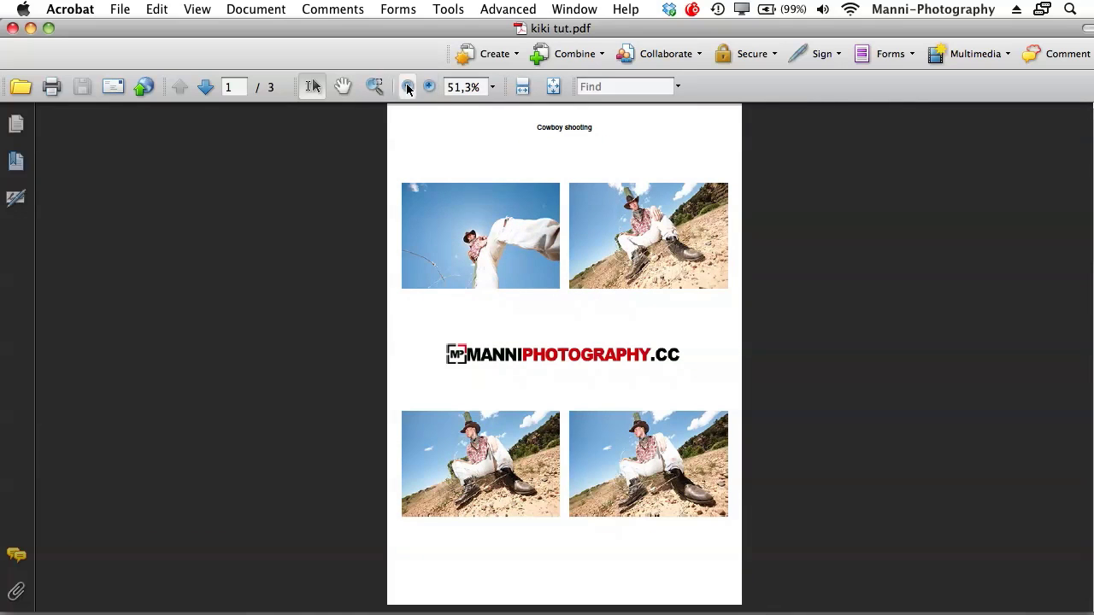
{"action": "left_click", "coordinate": [408, 86]}
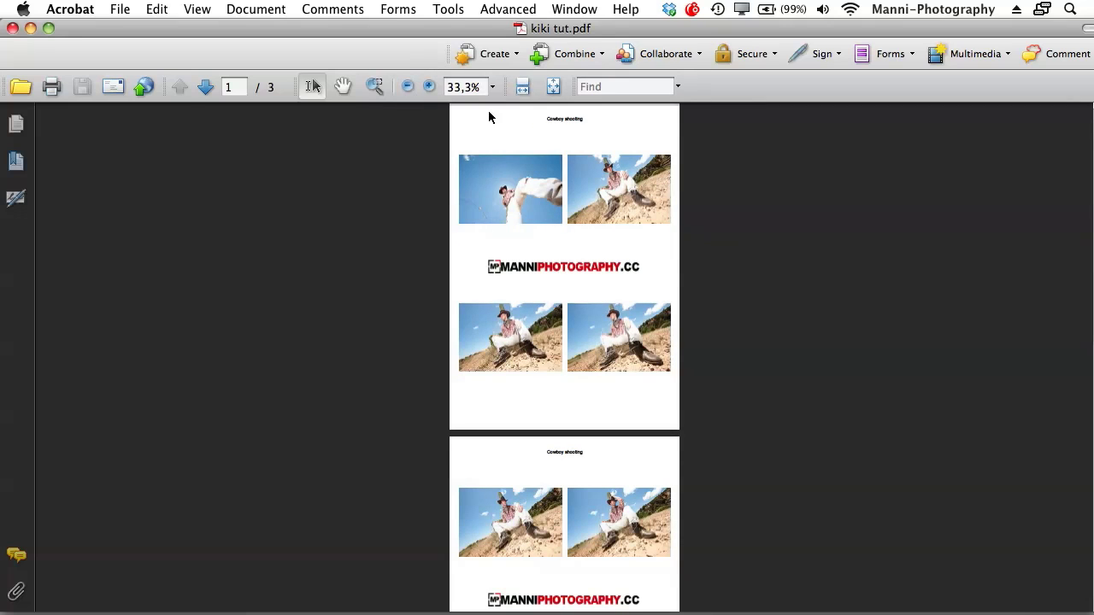
{"action": "left_click", "coordinate": [429, 87]}
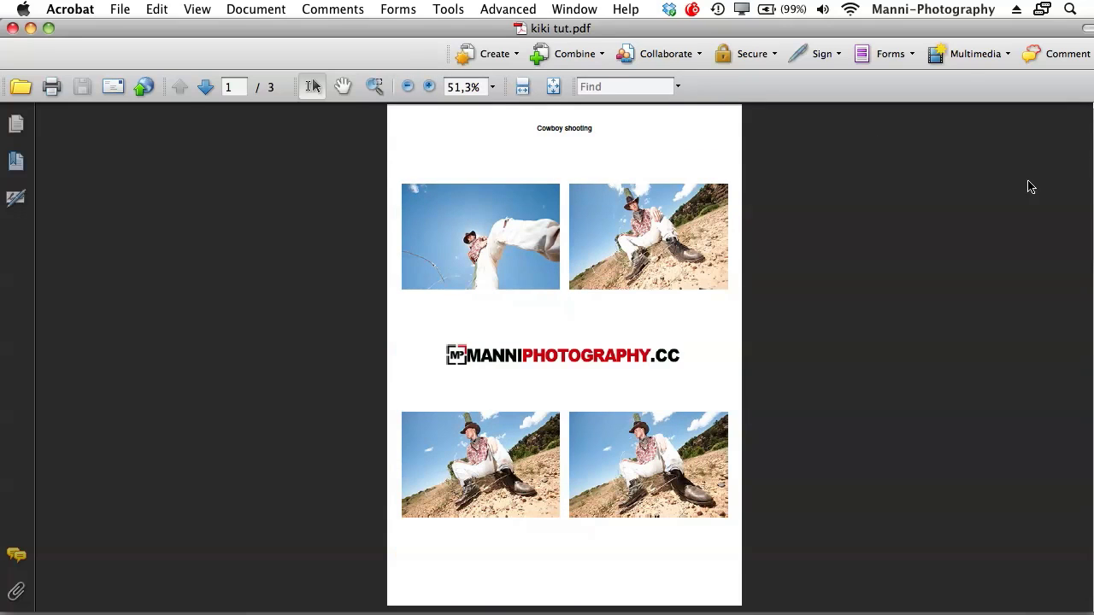
Scroll down through pages 1–3 of the contact sheet and back up to page 1.
{"action": "key", "text": "Down"}
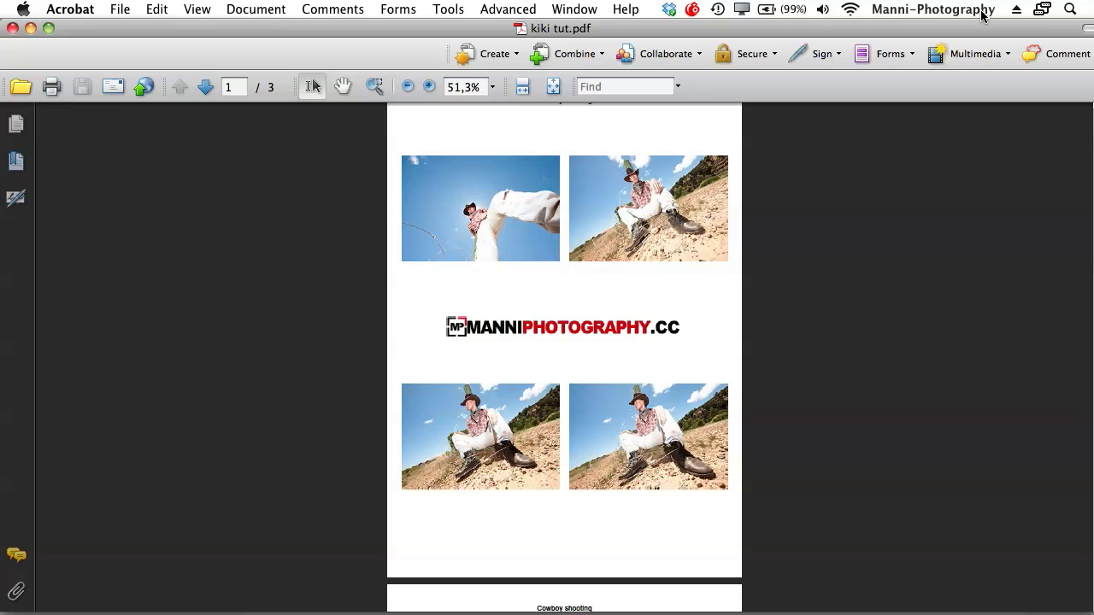
{"action": "key", "text": "Down"}
{"action": "key", "text": "Down"}
{"action": "key", "text": "Down"}
{"action": "key", "text": "Down"}
{"action": "key", "text": "Down"}
{"action": "key", "text": "Down"}
{"action": "key", "text": "Down"}
{"action": "key", "text": "Down"}
{"action": "key", "text": "Down"}
{"action": "key", "text": "Down"}
{"action": "key", "text": "Down"}
{"action": "key", "text": "Down"}
{"action": "key", "text": "Down"}
{"action": "key", "text": "Down"}
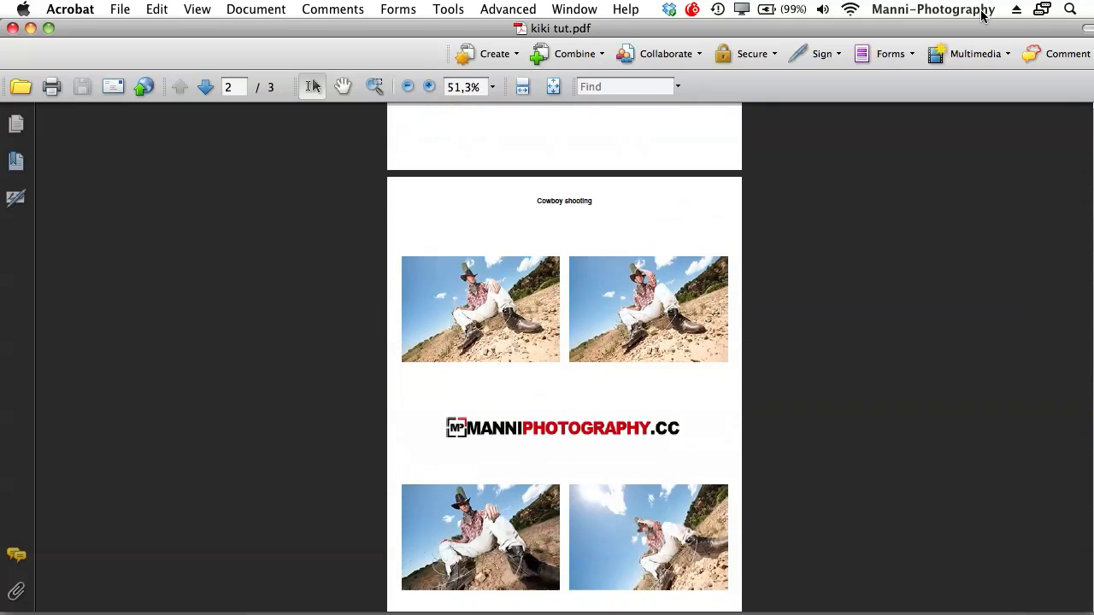
{"action": "key", "text": "Down"}
{"action": "key", "text": "Down"}
{"action": "key", "text": "Down"}
{"action": "key", "text": "Down"}
{"action": "key", "text": "Down"}
{"action": "key", "text": "Down"}
{"action": "key", "text": "Down"}
{"action": "key", "text": "Down"}
{"action": "key", "text": "Down"}
{"action": "key", "text": "Down"}
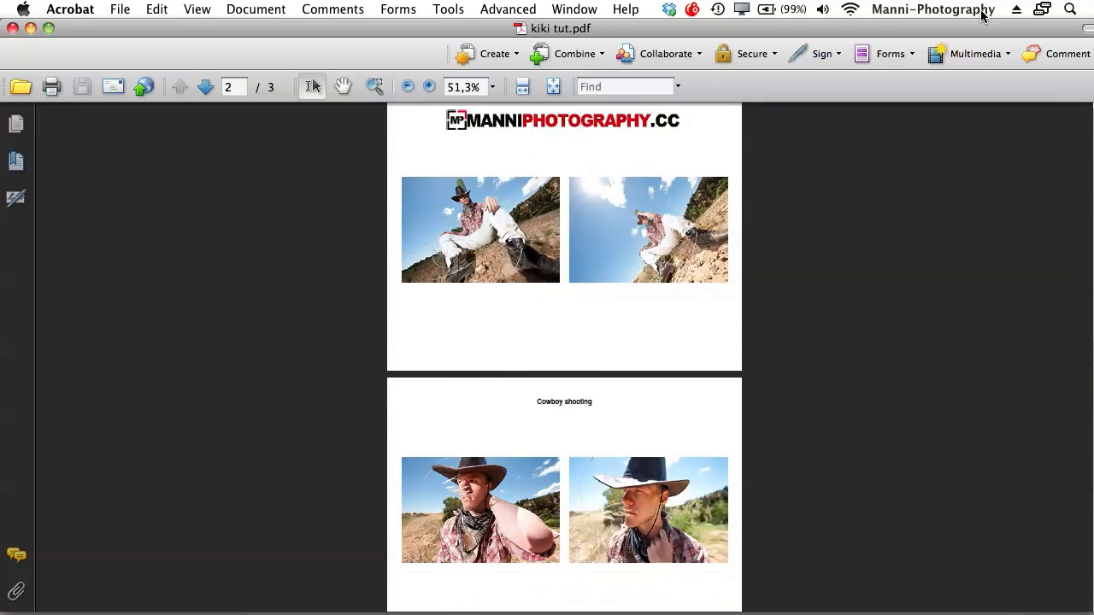
{"action": "key", "text": "Down"}
{"action": "key", "text": "Down"}
{"action": "key", "text": "Down"}
{"action": "key", "text": "Down"}
{"action": "key", "text": "Down"}
{"action": "key", "text": "Down"}
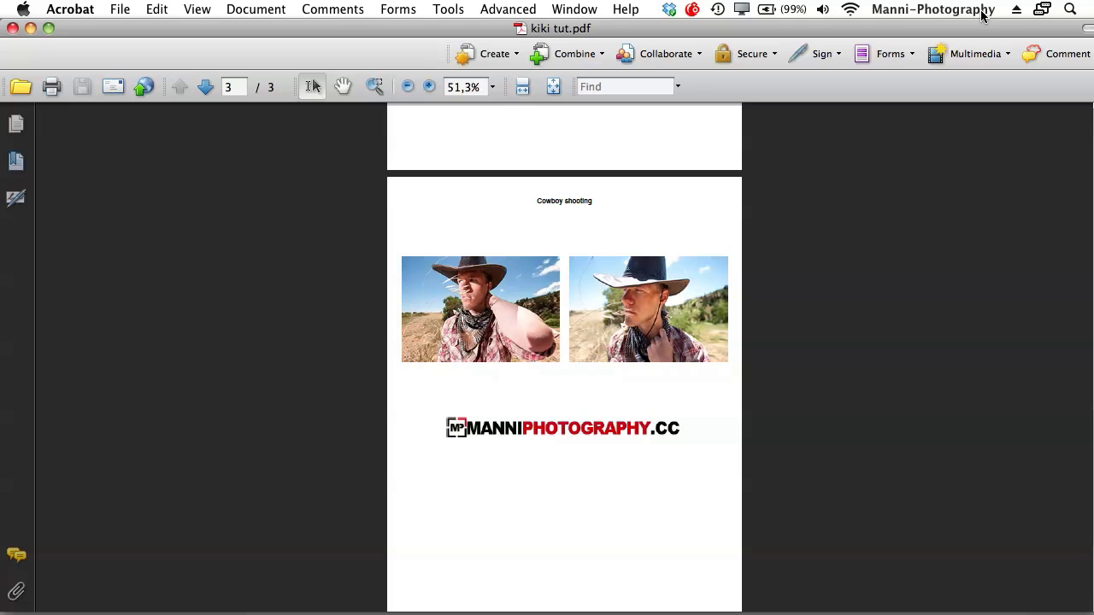
{"action": "key", "text": "Down"}
{"action": "key", "text": "Down"}
{"action": "key", "text": "Up"}
{"action": "key", "text": "Up"}
{"action": "key", "text": "Up"}
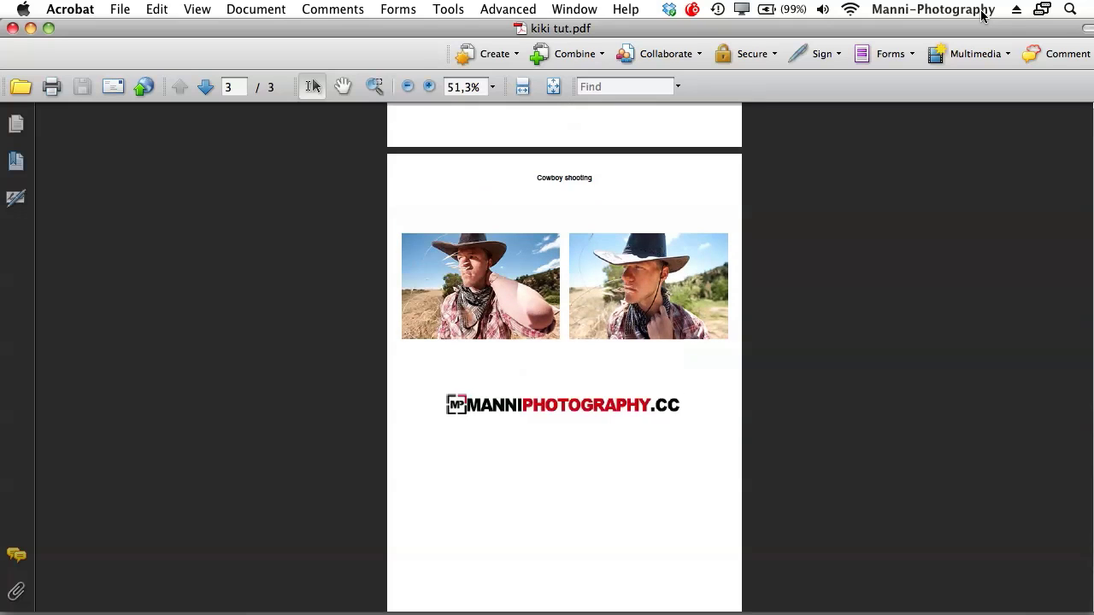
{"action": "key", "text": "Up"}
{"action": "key", "text": "Up"}
{"action": "key", "text": "Up"}
{"action": "key", "text": "Up"}
{"action": "key", "text": "Up"}
{"action": "key", "text": "Up"}
{"action": "key", "text": "Up"}
{"action": "key", "text": "Up"}
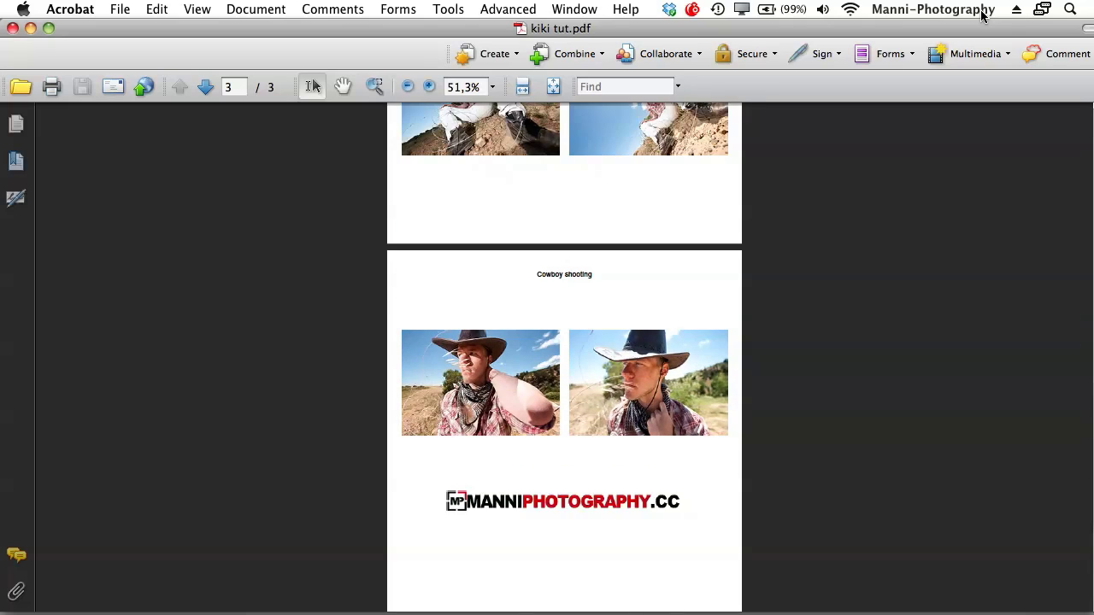
{"action": "key", "text": "Down"}
{"action": "key", "text": "Down"}
{"action": "key", "text": "Down"}
{"action": "key", "text": "Down"}
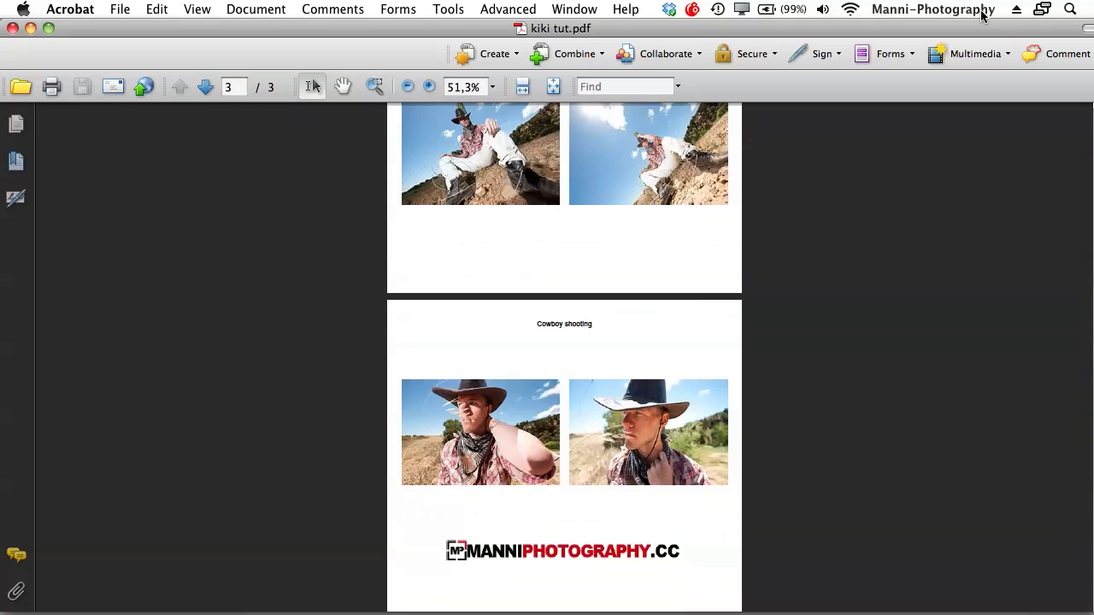
{"action": "key", "text": "Up"}
{"action": "key", "text": "Up"}
{"action": "key", "text": "Up"}
{"action": "key", "text": "Up"}
{"action": "key", "text": "Up"}
{"action": "key", "text": "Up"}
{"action": "key", "text": "Up"}
{"action": "key", "text": "Up"}
{"action": "key", "text": "Up"}
{"action": "key", "text": "Up"}
{"action": "key", "text": "Up"}
{"action": "key", "text": "Up"}
{"action": "key", "text": "Up"}
{"action": "key", "text": "Up"}
{"action": "key", "text": "Up"}
{"action": "key", "text": "Up"}
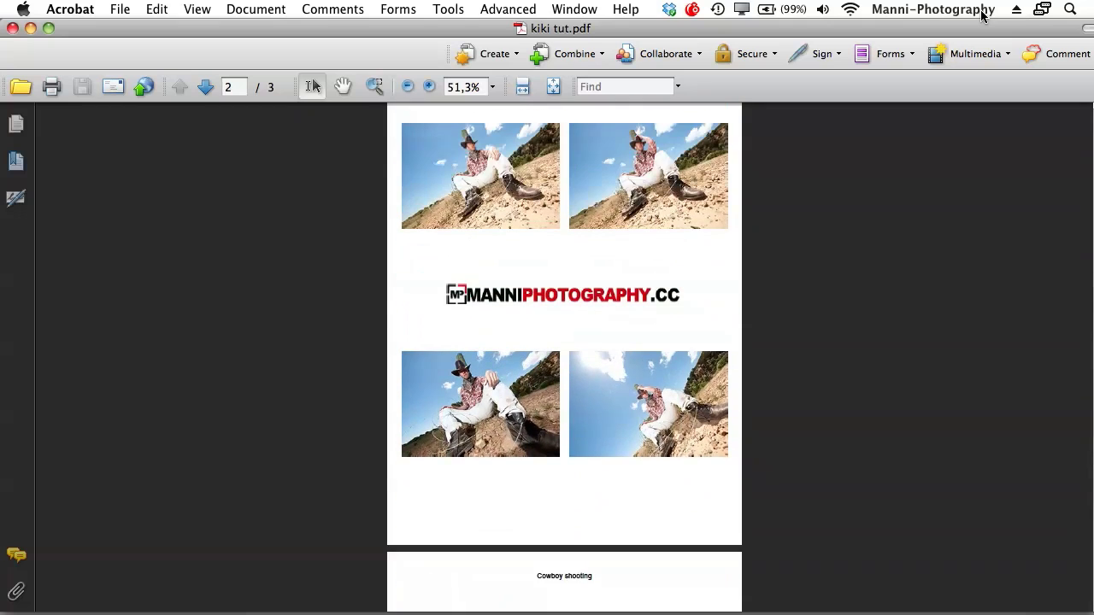
{"action": "key", "text": "Up"}
{"action": "key", "text": "Up"}
{"action": "key", "text": "Up"}
{"action": "key", "text": "Up"}
{"action": "key", "text": "Up"}
{"action": "key", "text": "Up"}
{"action": "key", "text": "Up"}
{"action": "key", "text": "Up"}
{"action": "key", "text": "Up"}
{"action": "key", "text": "Up"}
{"action": "key", "text": "Up"}
{"action": "key", "text": "Up"}
{"action": "key", "text": "Up"}
{"action": "key", "text": "Up"}
{"action": "key", "text": "Up"}
{"action": "key", "text": "Up"}
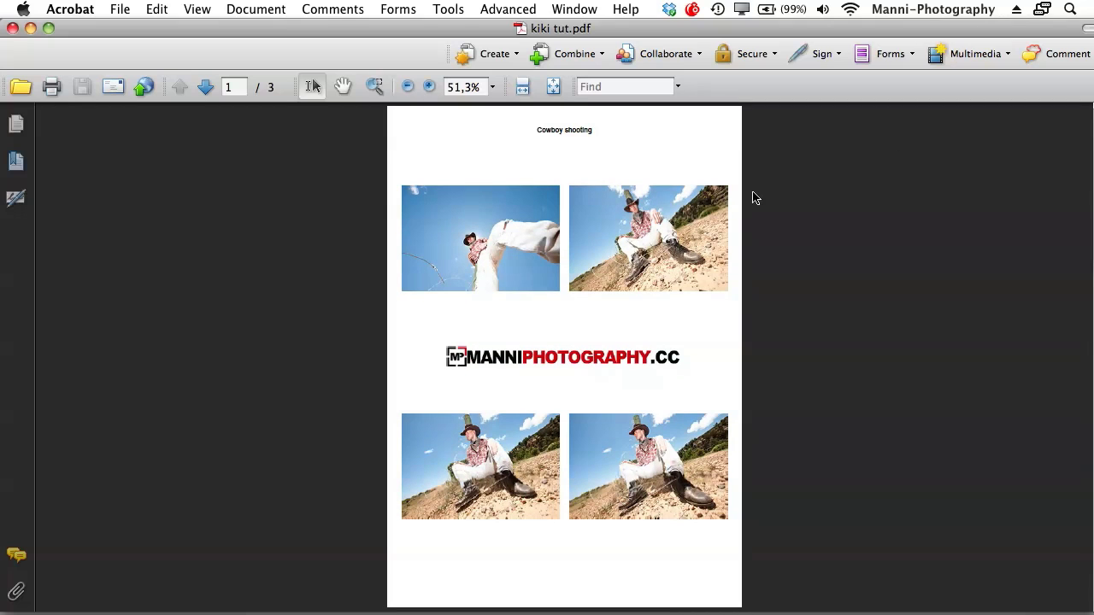
Select a photo on page 1, then zoom in closer on the photos.
{"action": "left_click", "coordinate": [480, 239]}
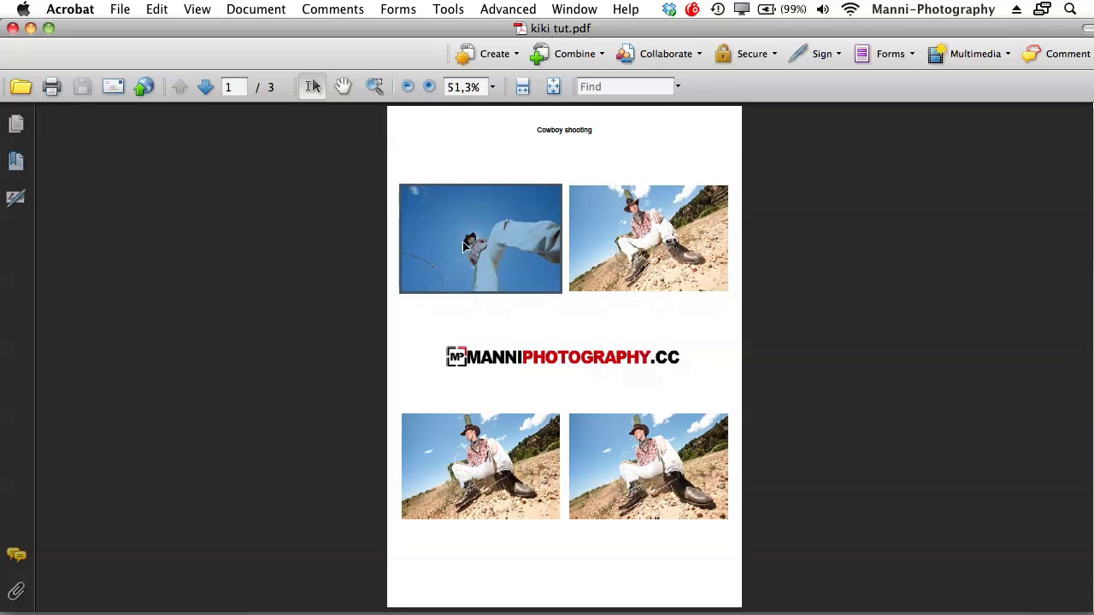
{"action": "left_click", "coordinate": [504, 168]}
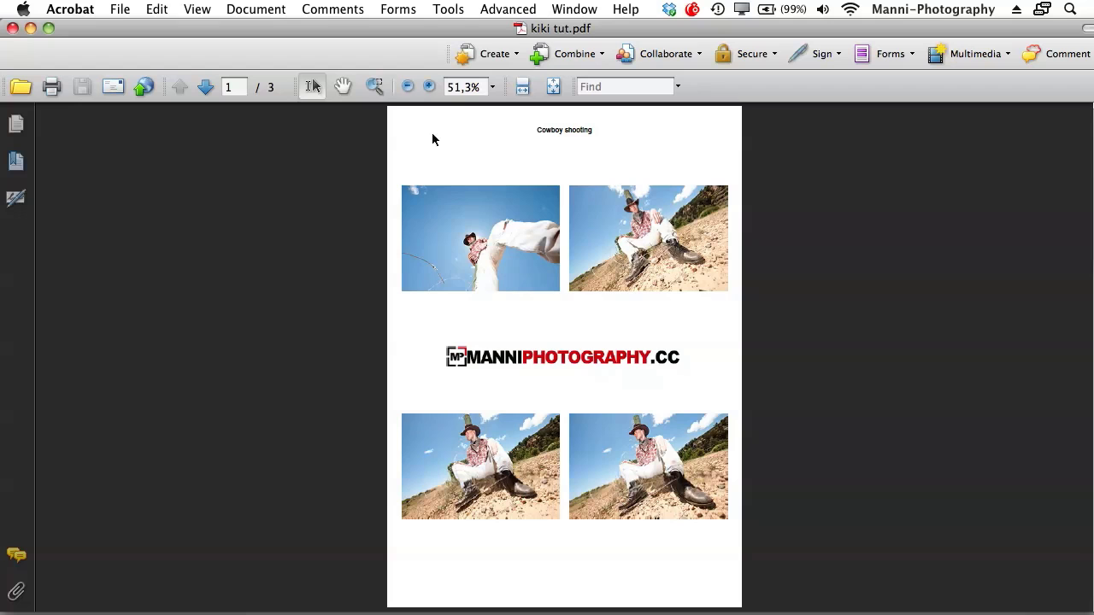
{"action": "left_click", "coordinate": [429, 86]}
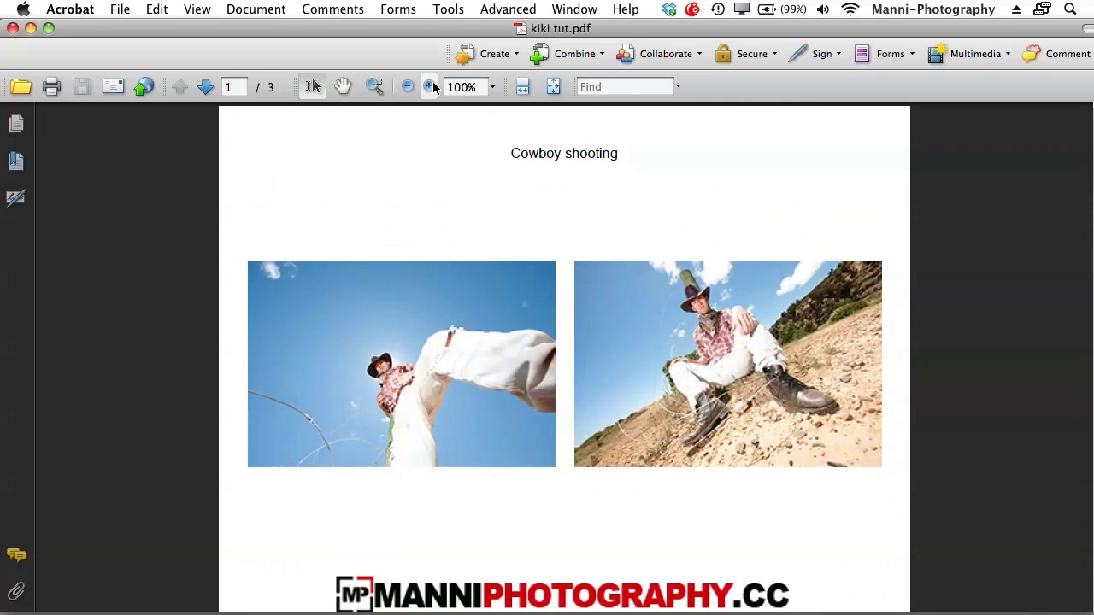
{"action": "left_click", "coordinate": [429, 86]}
Zoom back out to several whole pages, close kiki tut.pdf, and move the Bridge window aside.
{"action": "left_click", "coordinate": [415, 85]}
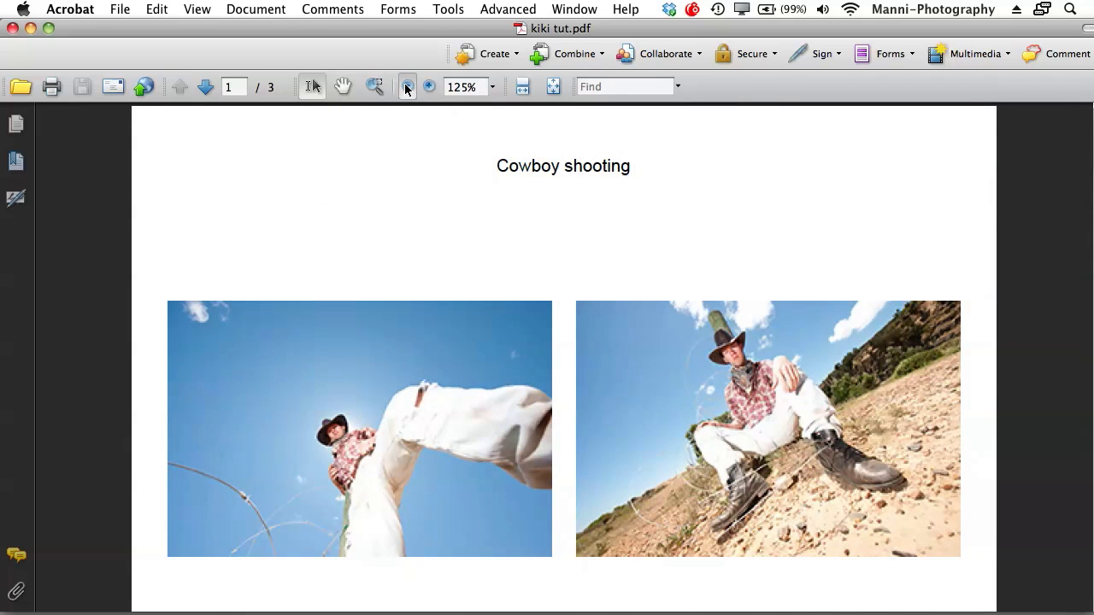
{"action": "left_click", "coordinate": [416, 85]}
{"action": "left_click", "coordinate": [409, 87]}
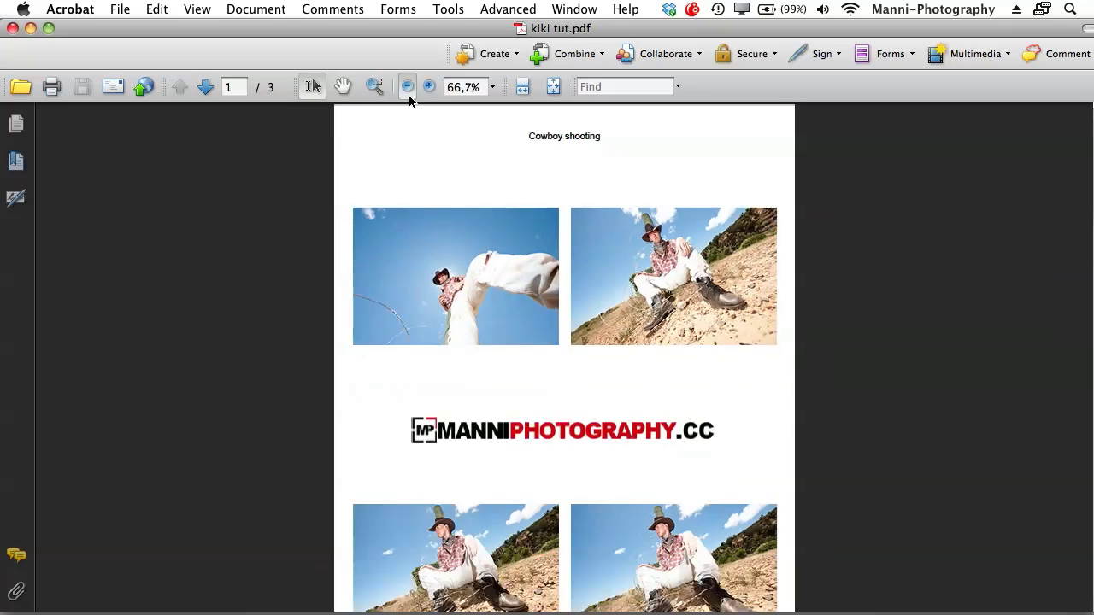
{"action": "left_click", "coordinate": [409, 87]}
{"action": "left_click", "coordinate": [408, 87]}
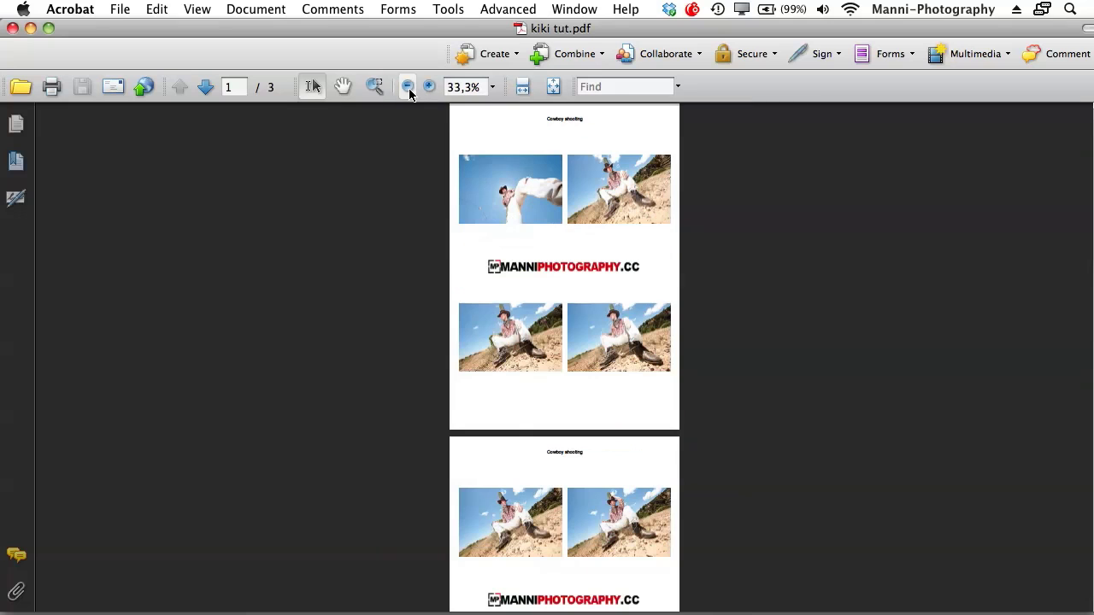
{"action": "left_click", "coordinate": [12, 29]}
{"action": "left_click_drag", "start_coordinate": [85, 29], "coordinate": [78, 157]}
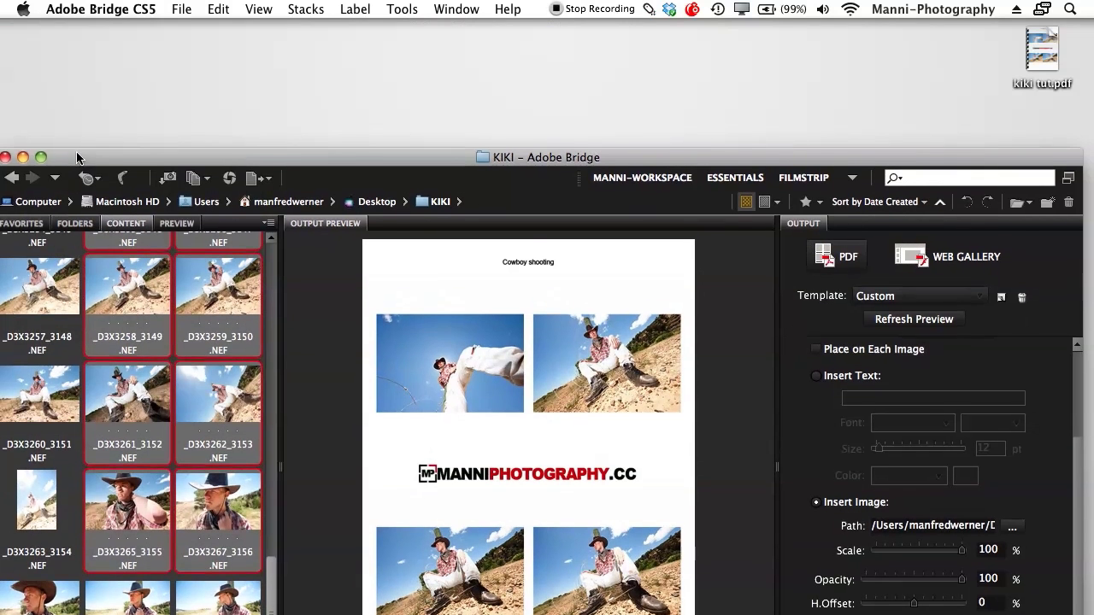
{"action": "left_click_drag", "start_coordinate": [1042, 52], "coordinate": [659, 51]}
{"action": "left_click_drag", "start_coordinate": [701, 158], "coordinate": [708, 30]}
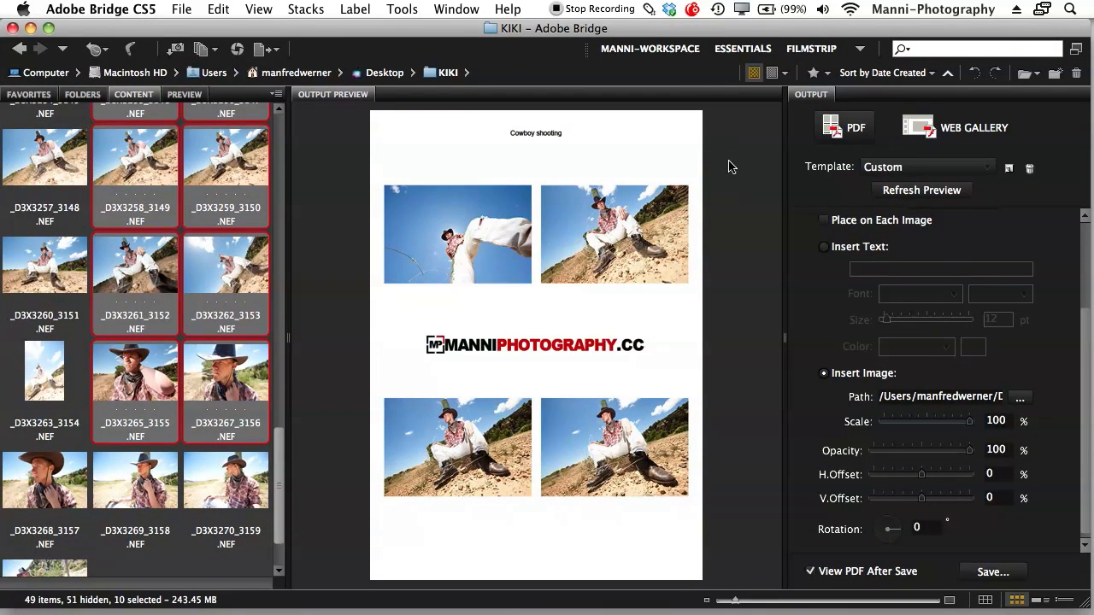